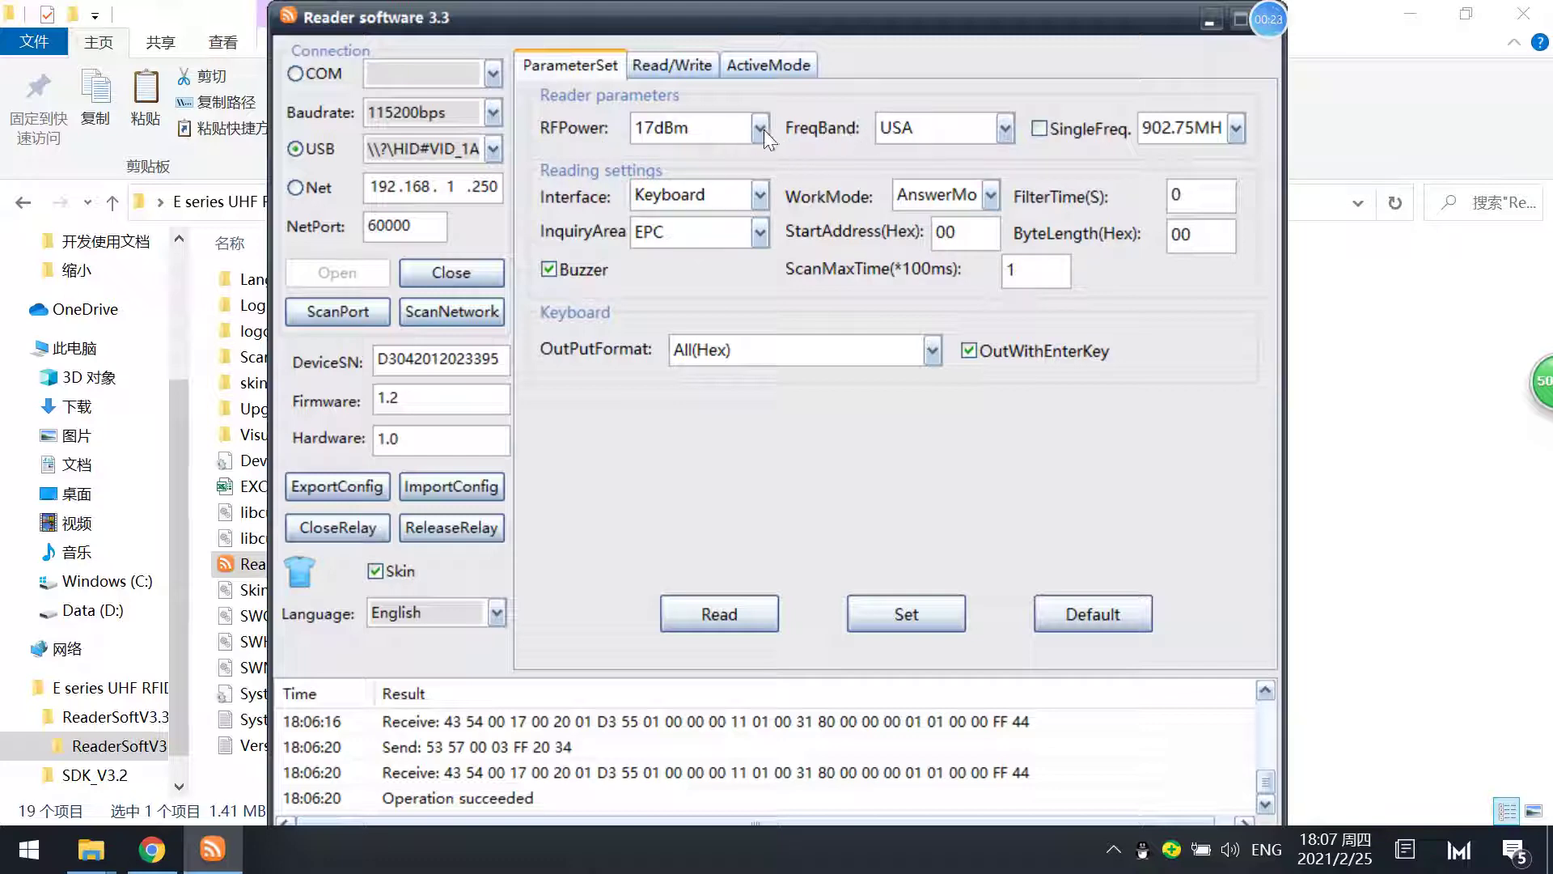
Display the RF power levels from 0dBm to 17dBm, leaving the power at 17dBm.
click(763, 130)
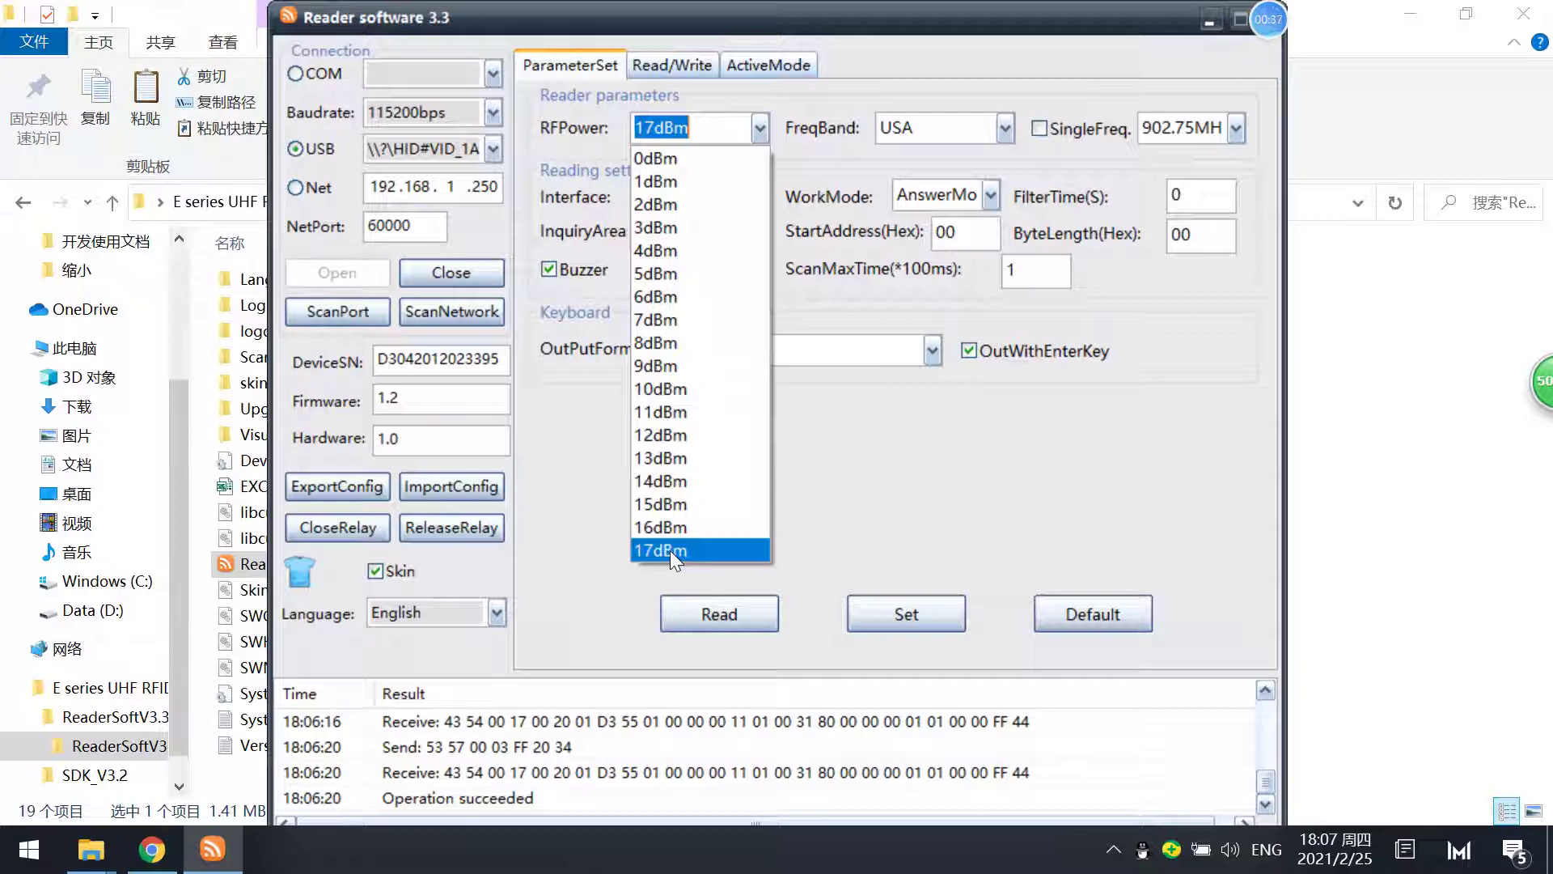
click(770, 124)
click(754, 124)
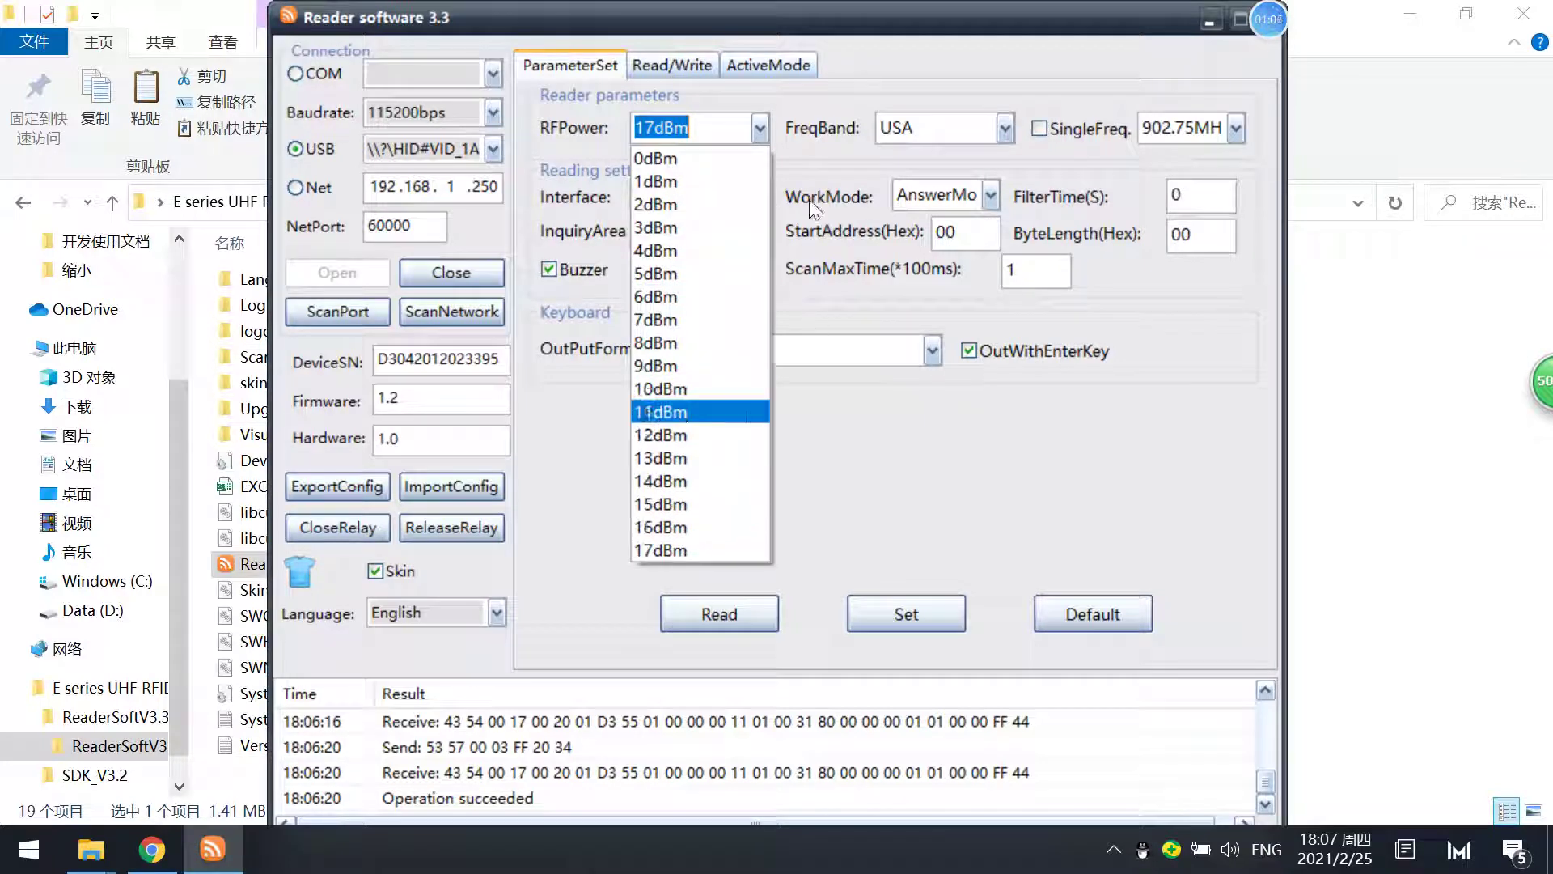
click(906, 80)
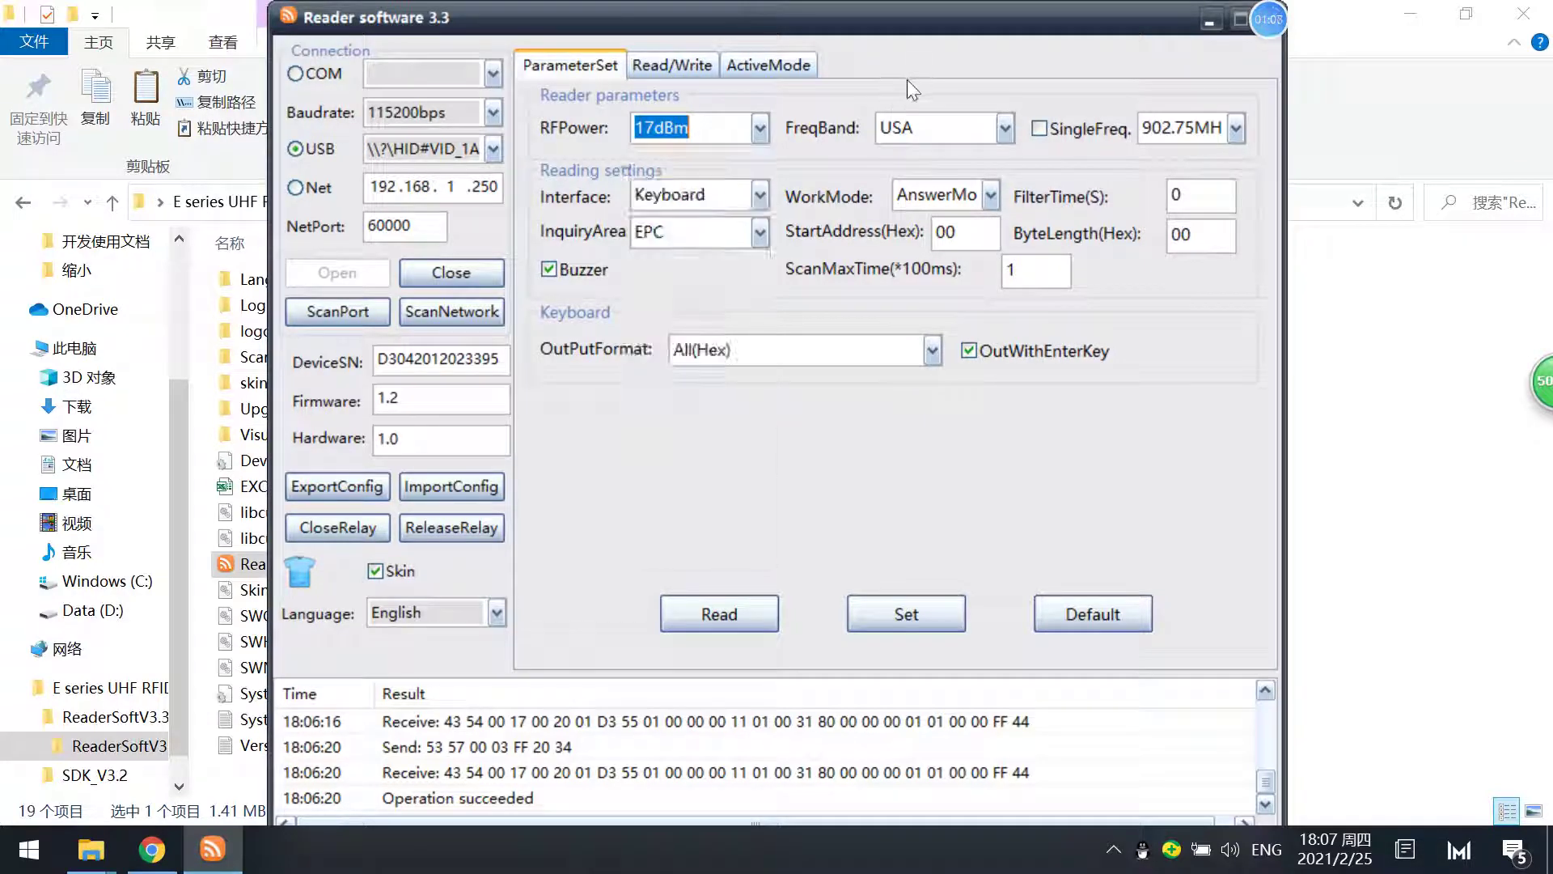
click(1004, 125)
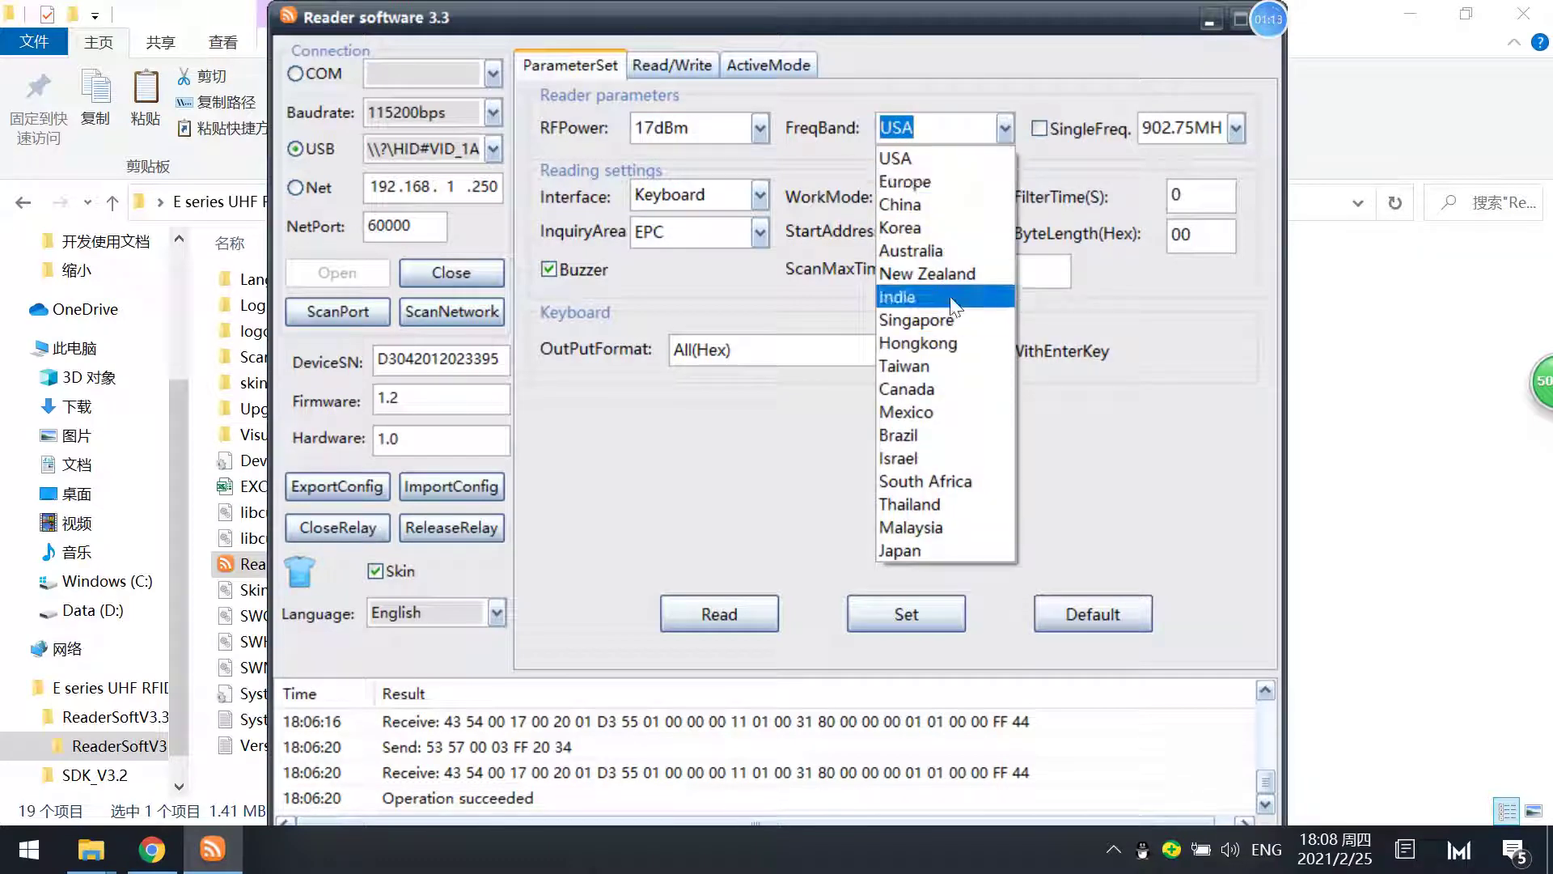
click(939, 167)
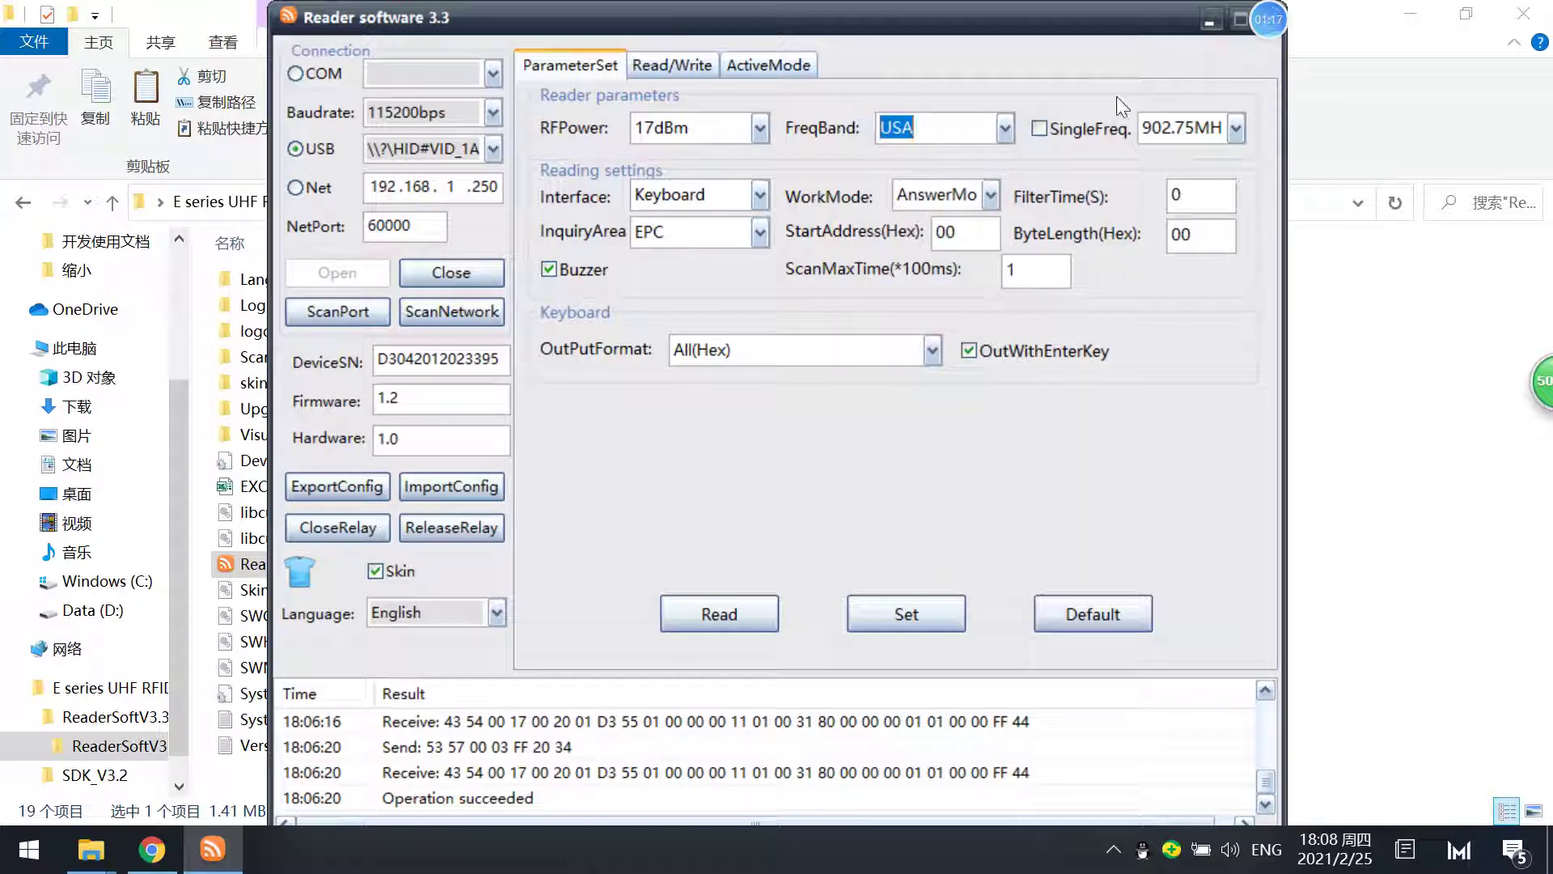
click(1236, 130)
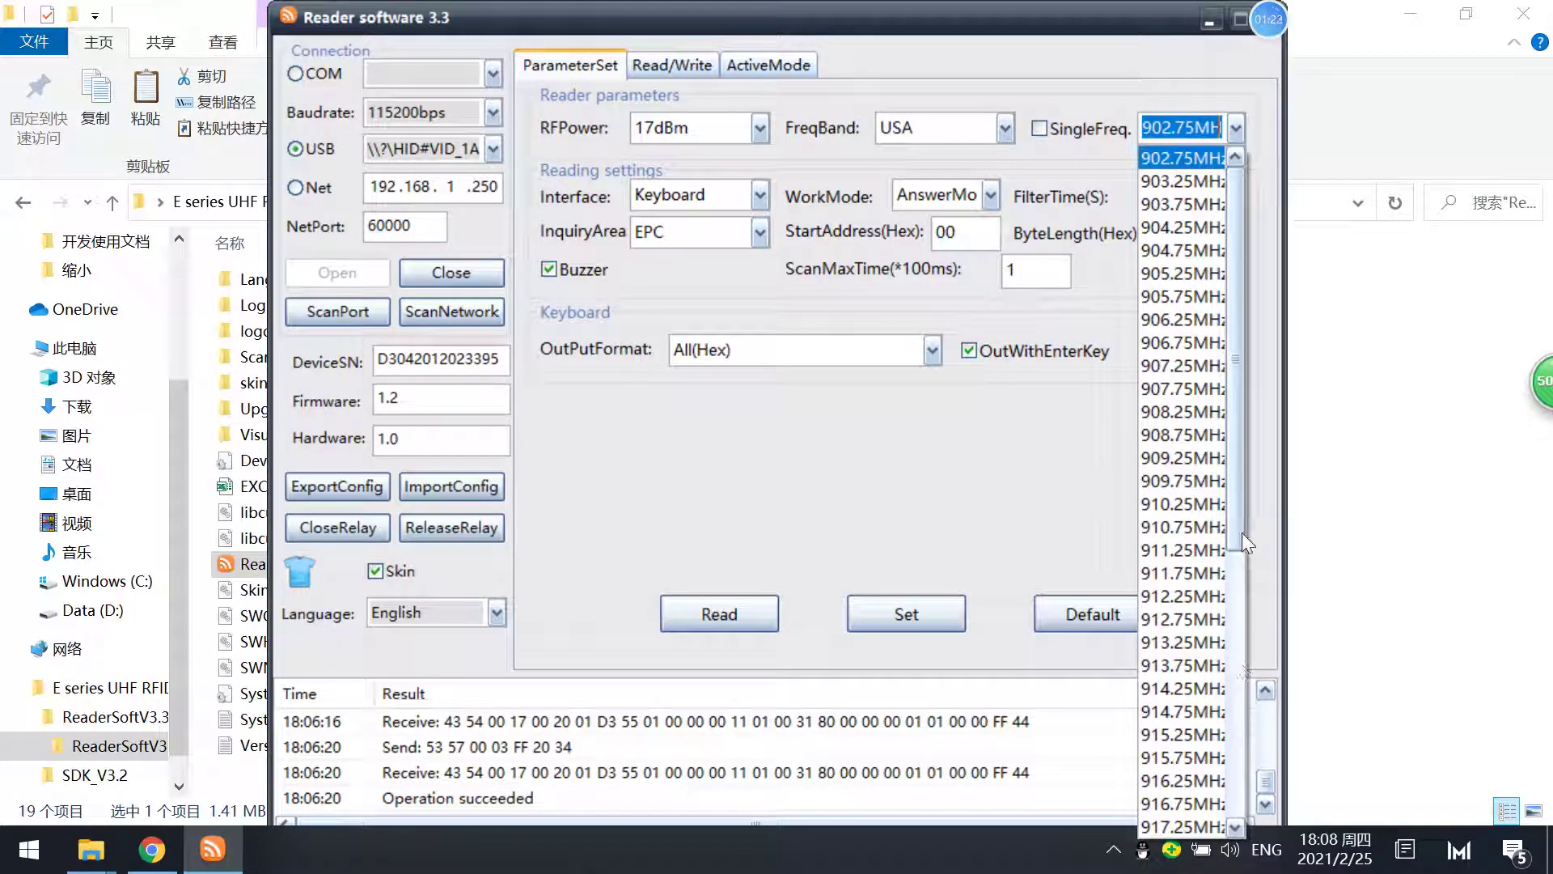
drag(1241, 533, 1253, 819)
click(1008, 128)
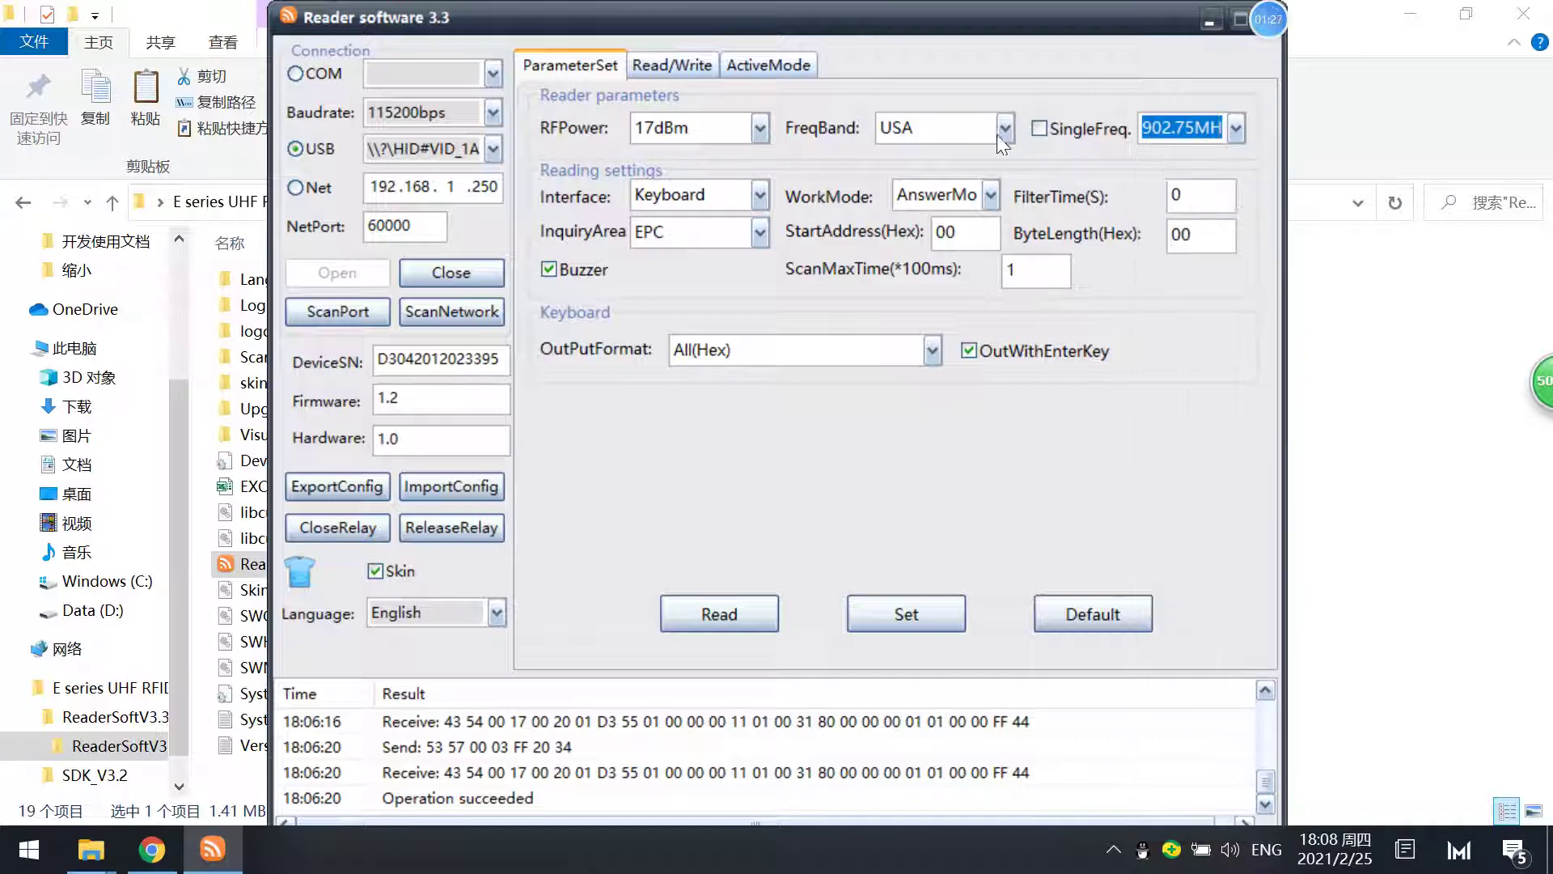
click(1003, 133)
click(938, 181)
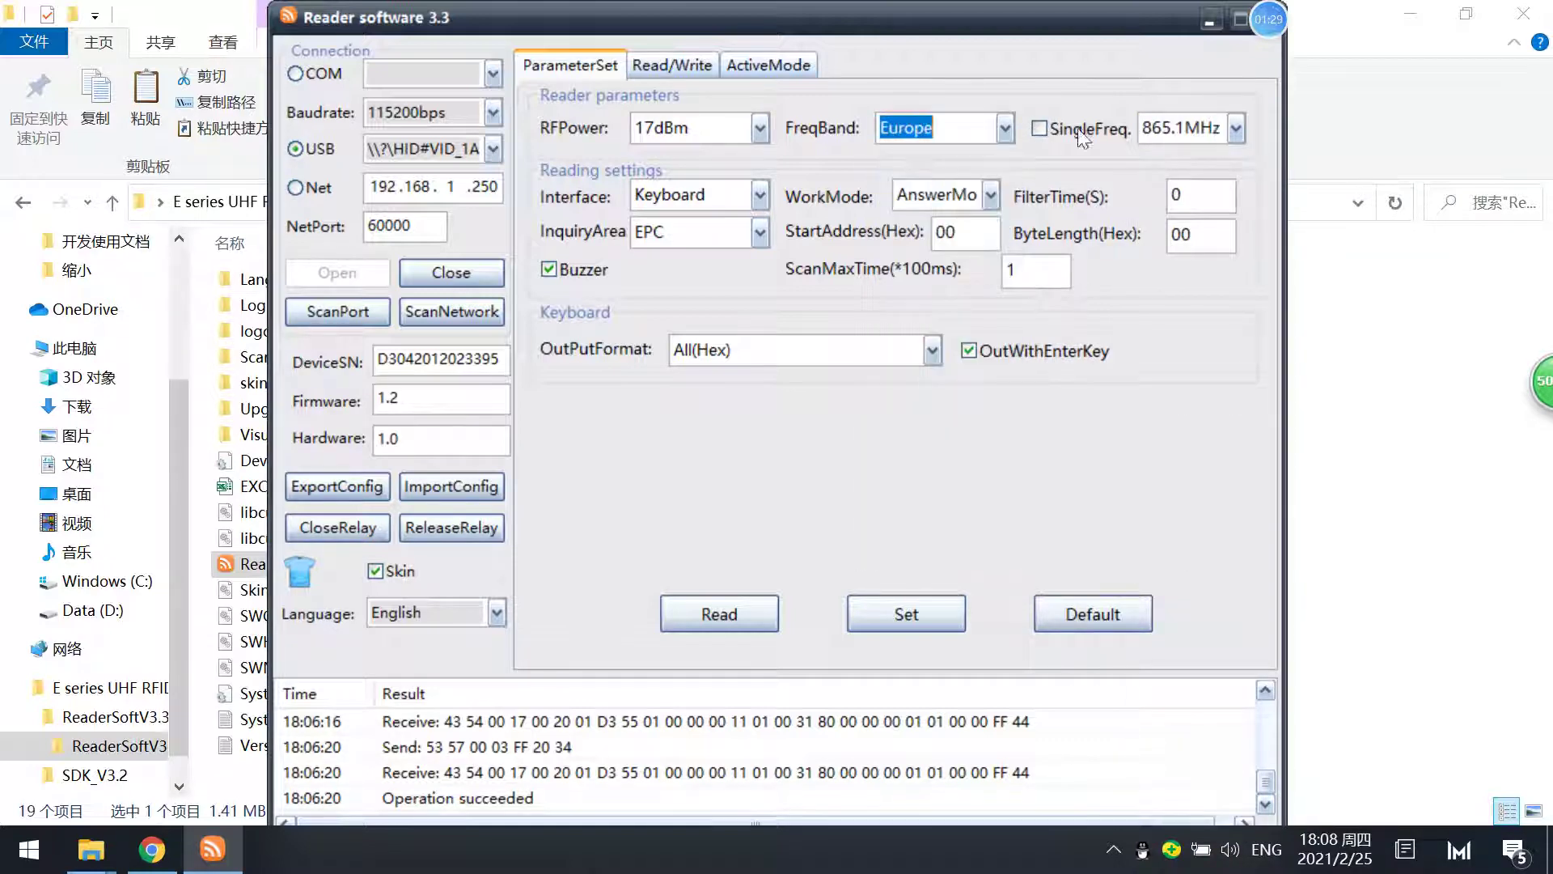
click(1237, 129)
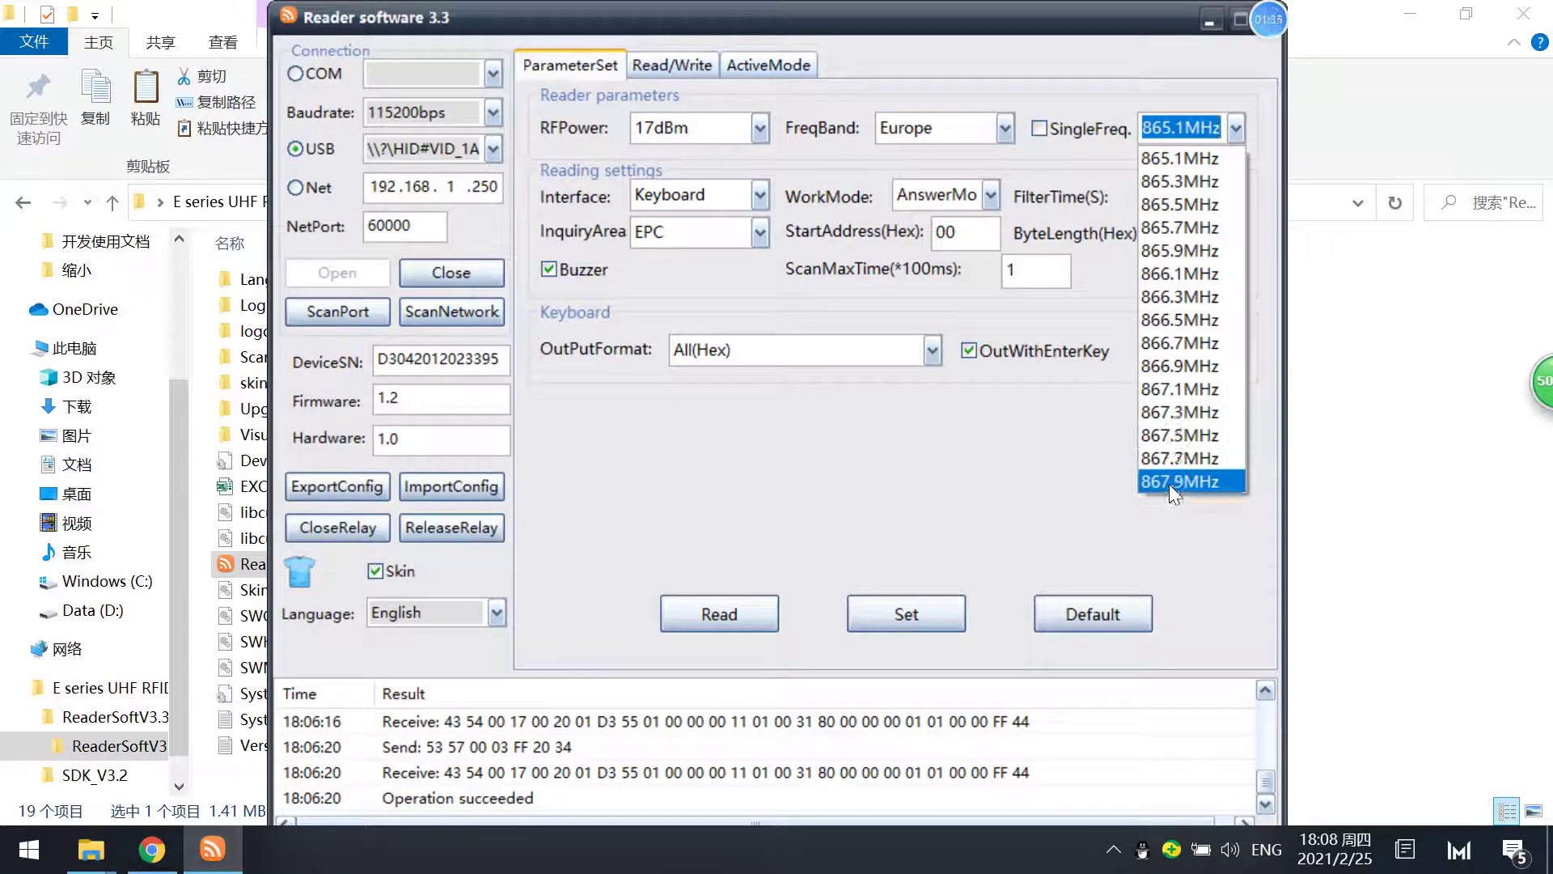
click(1135, 101)
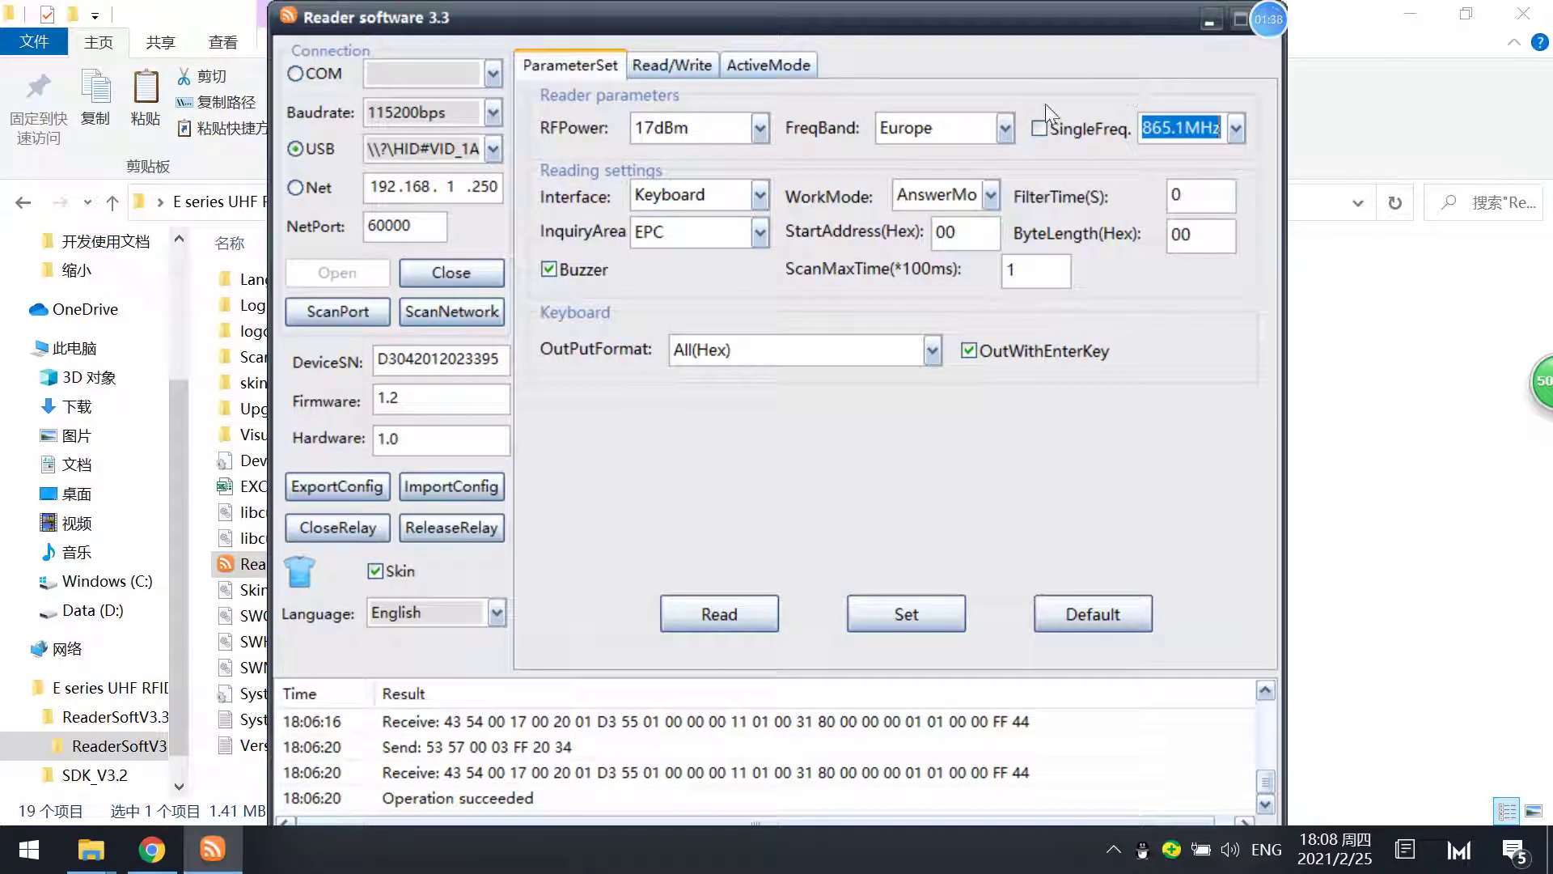
click(1007, 127)
click(914, 160)
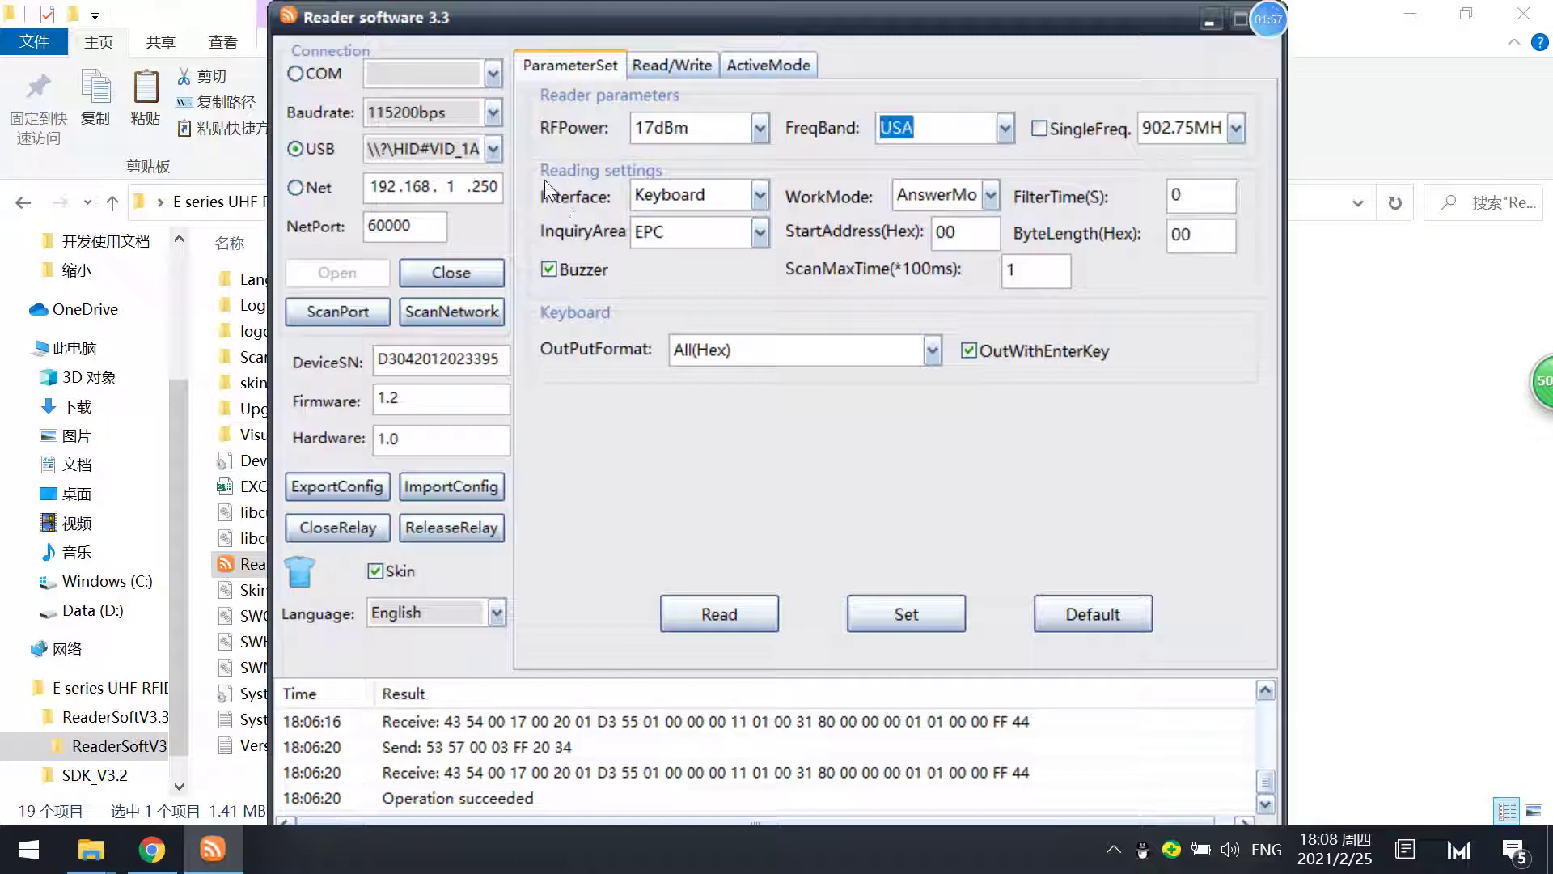
click(759, 196)
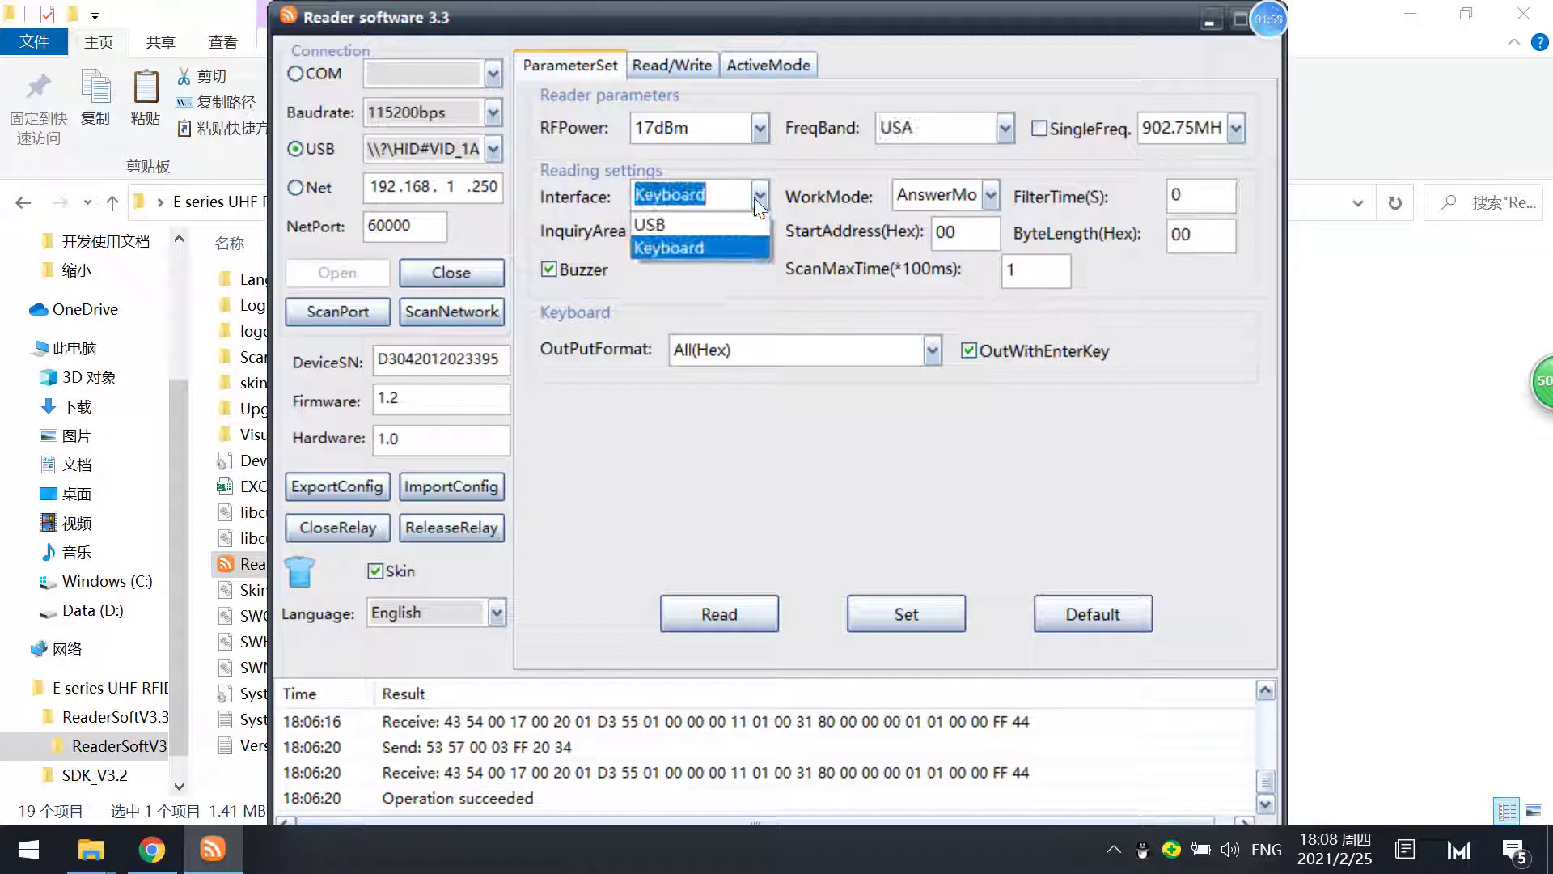
click(722, 225)
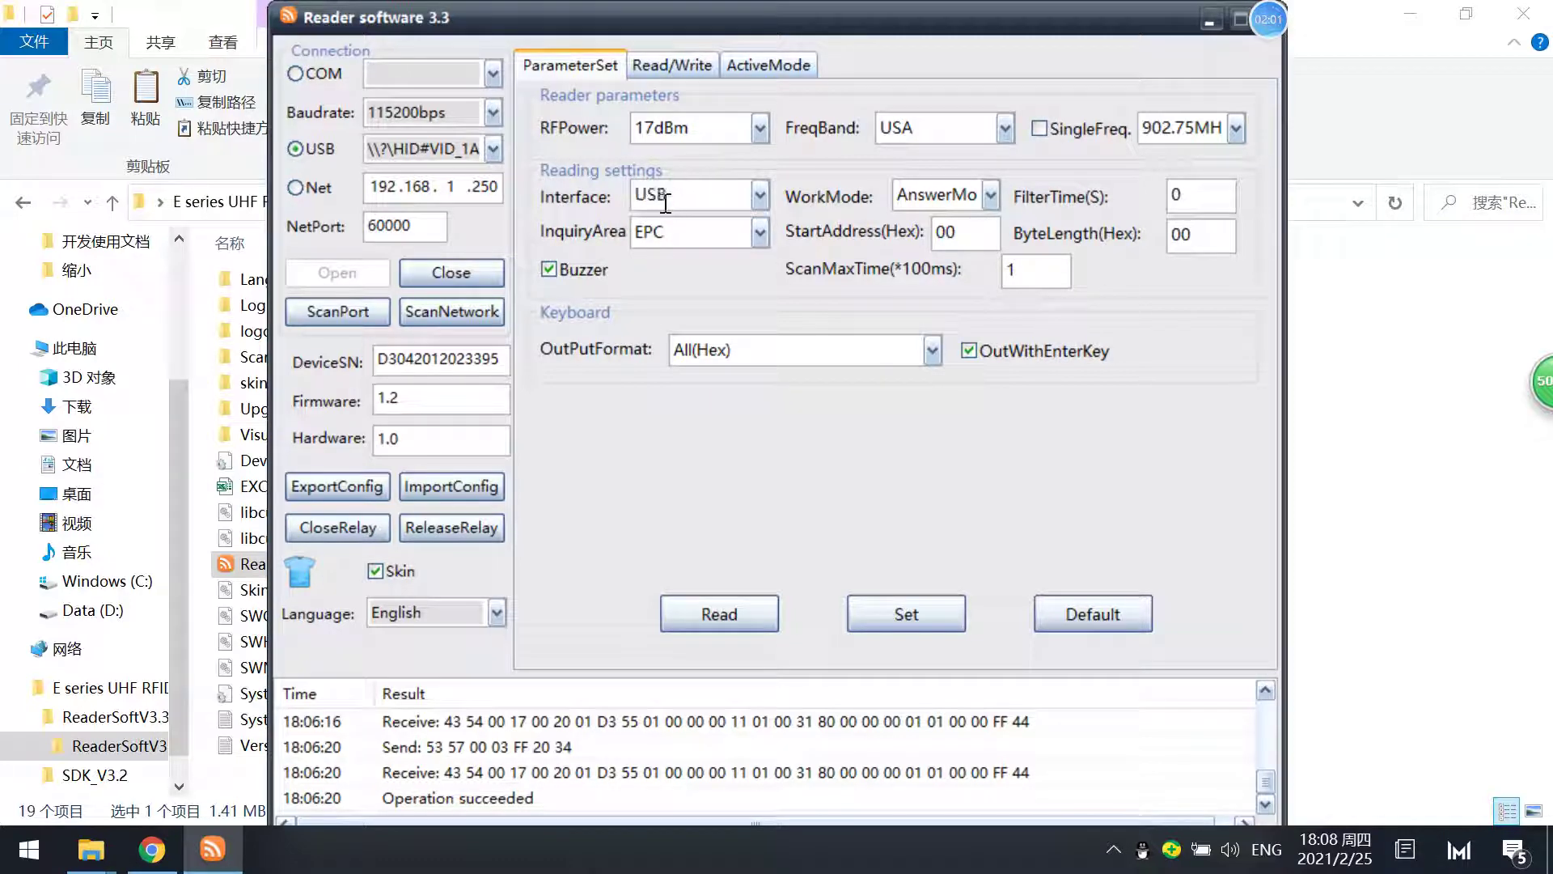
click(760, 197)
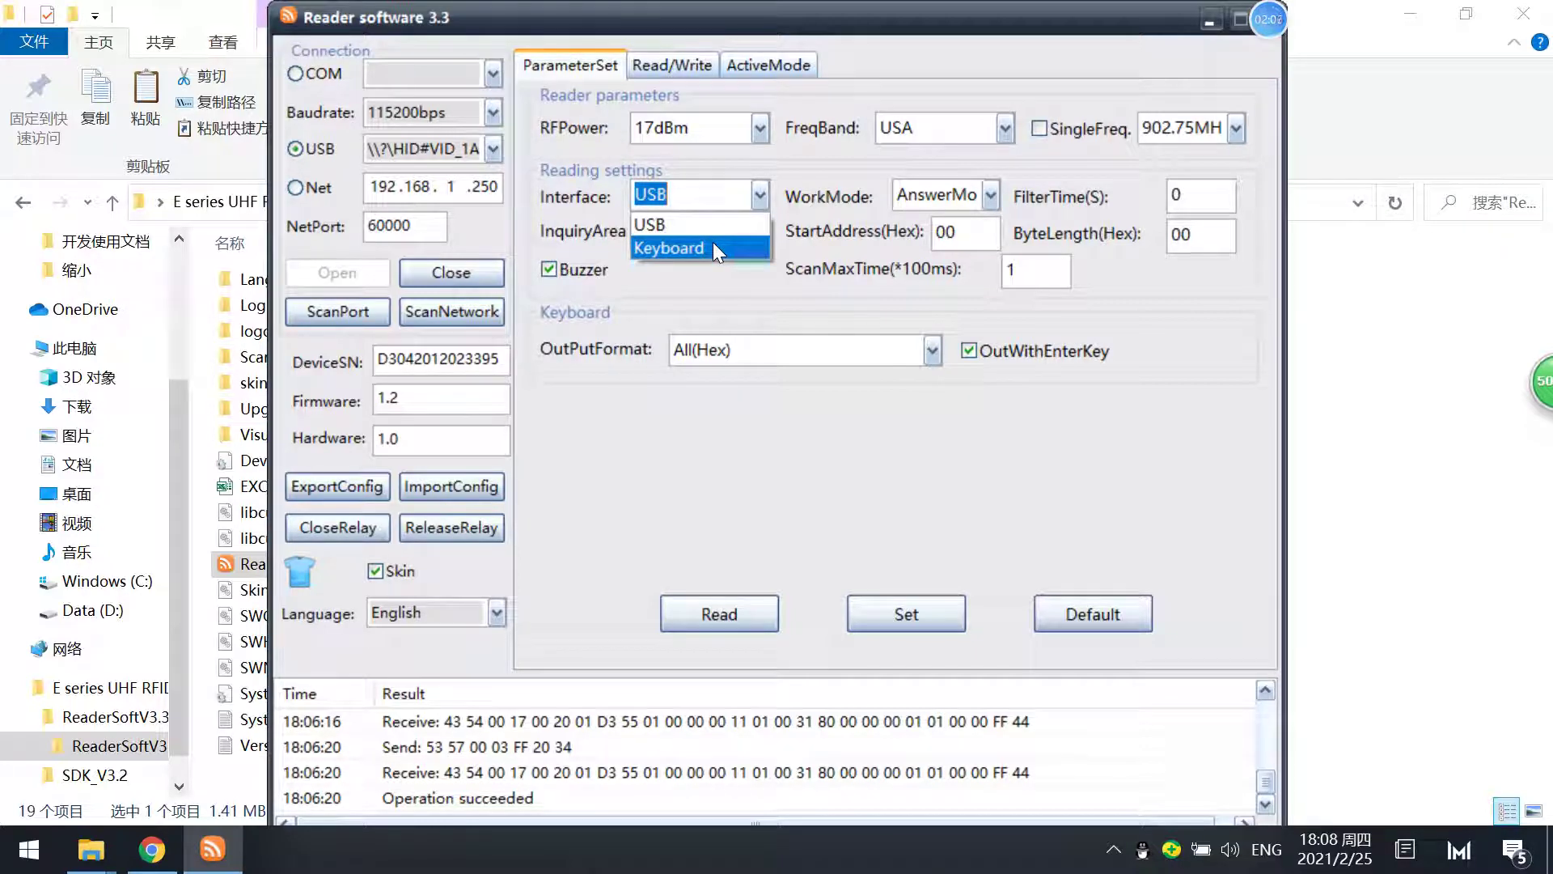
click(712, 246)
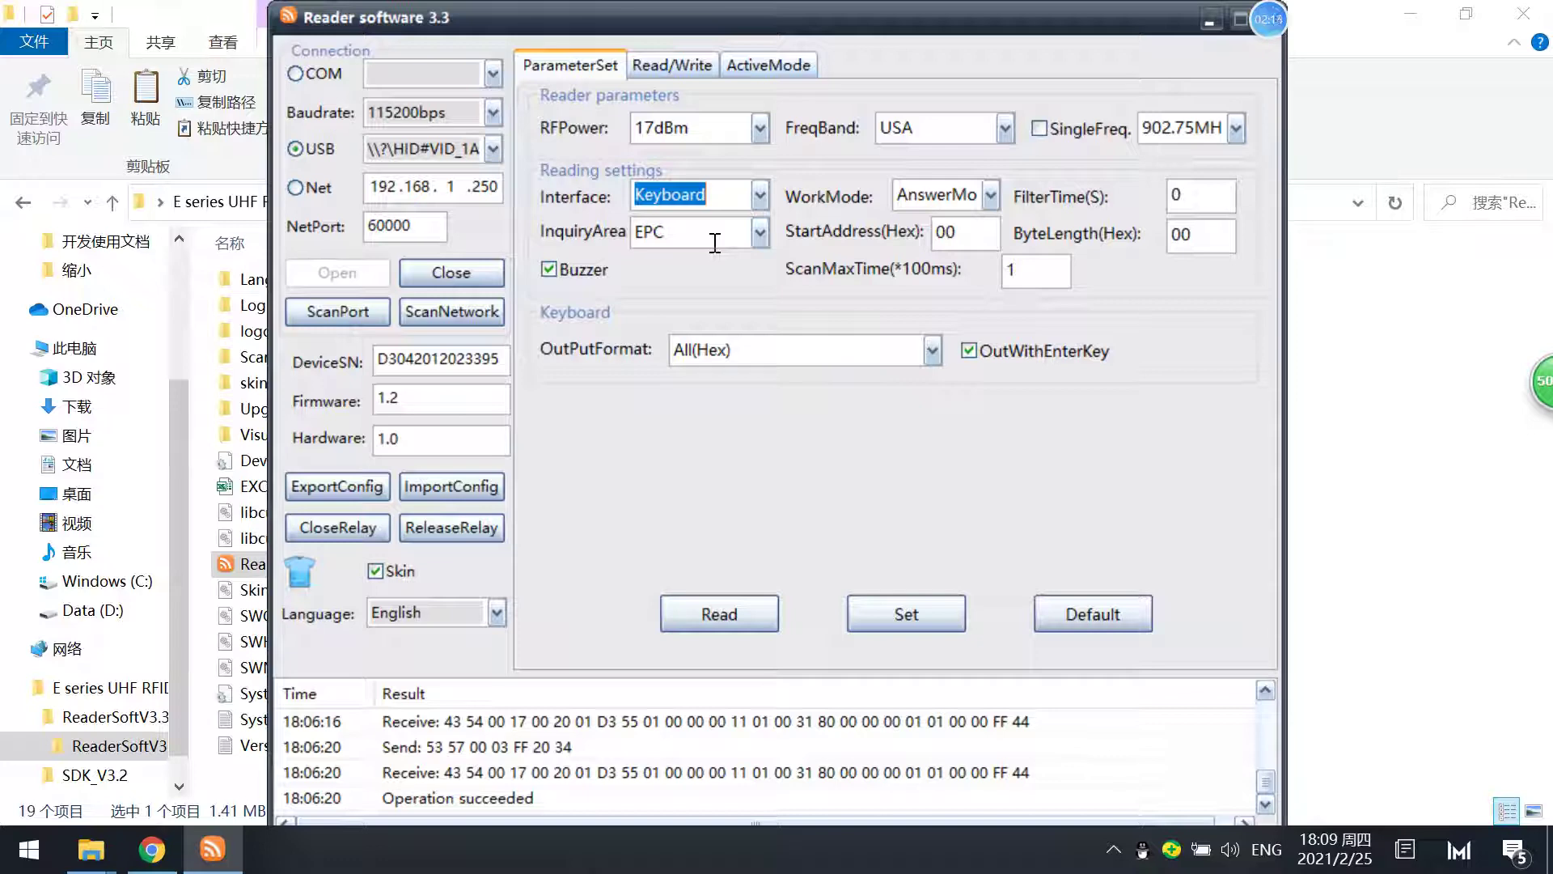
key(Tab)
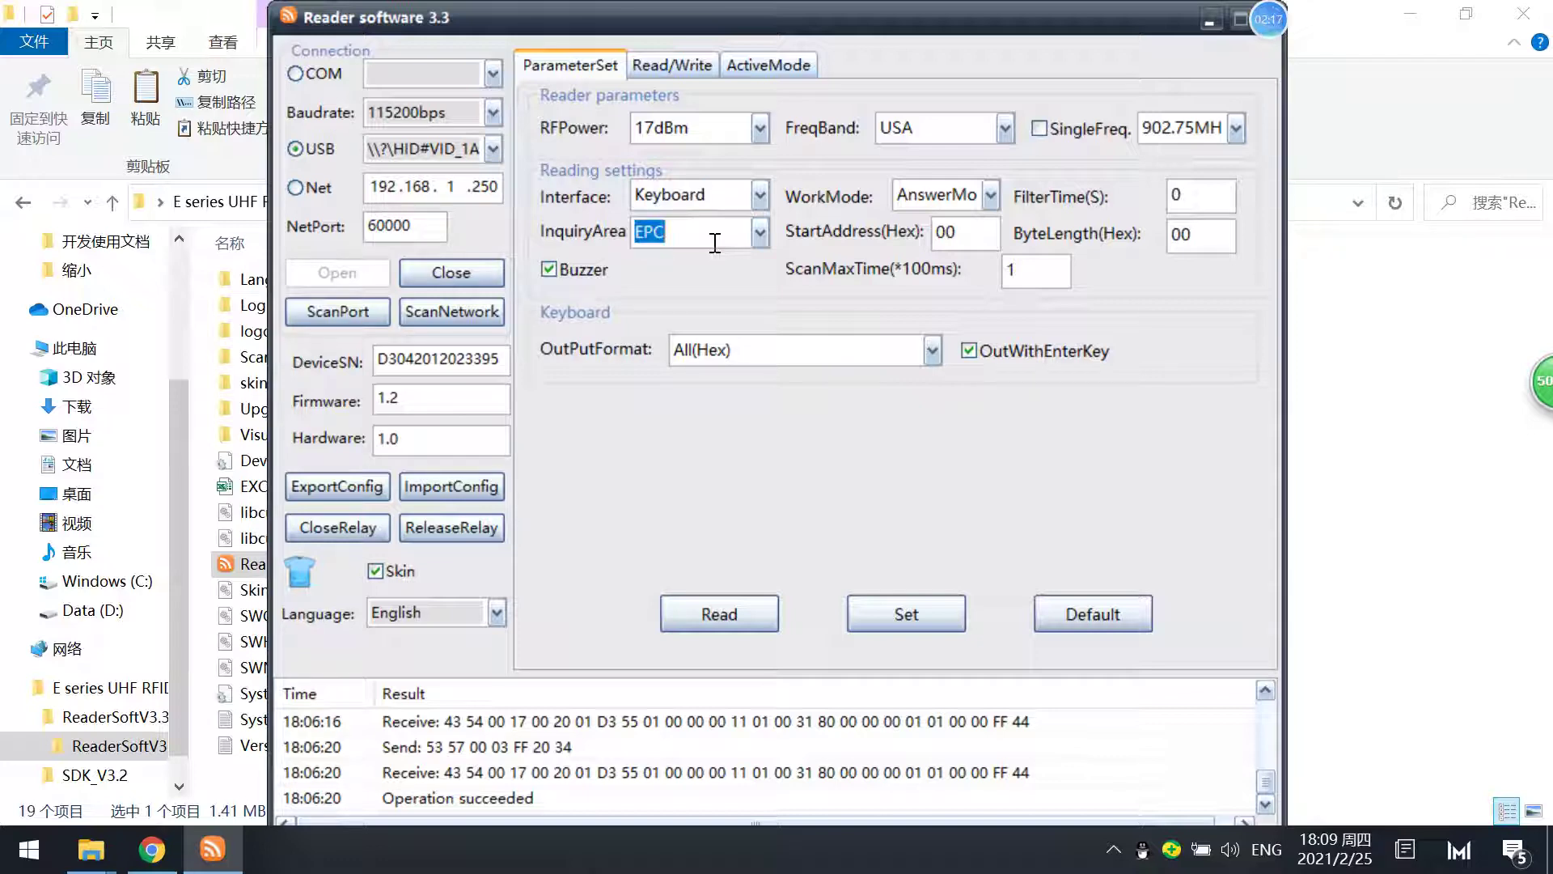
click(749, 238)
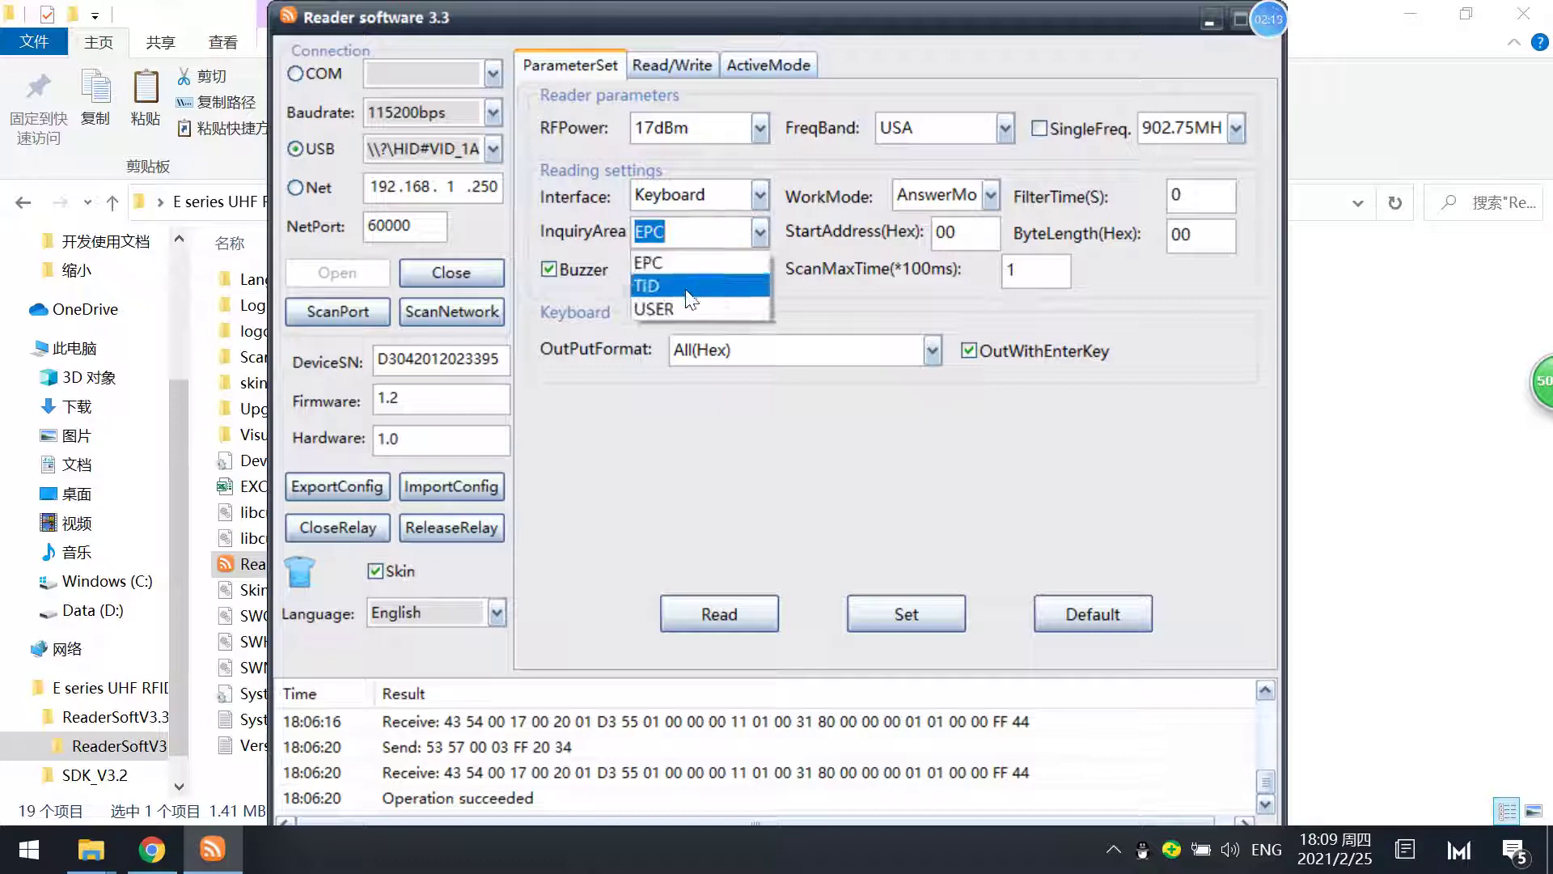
click(777, 242)
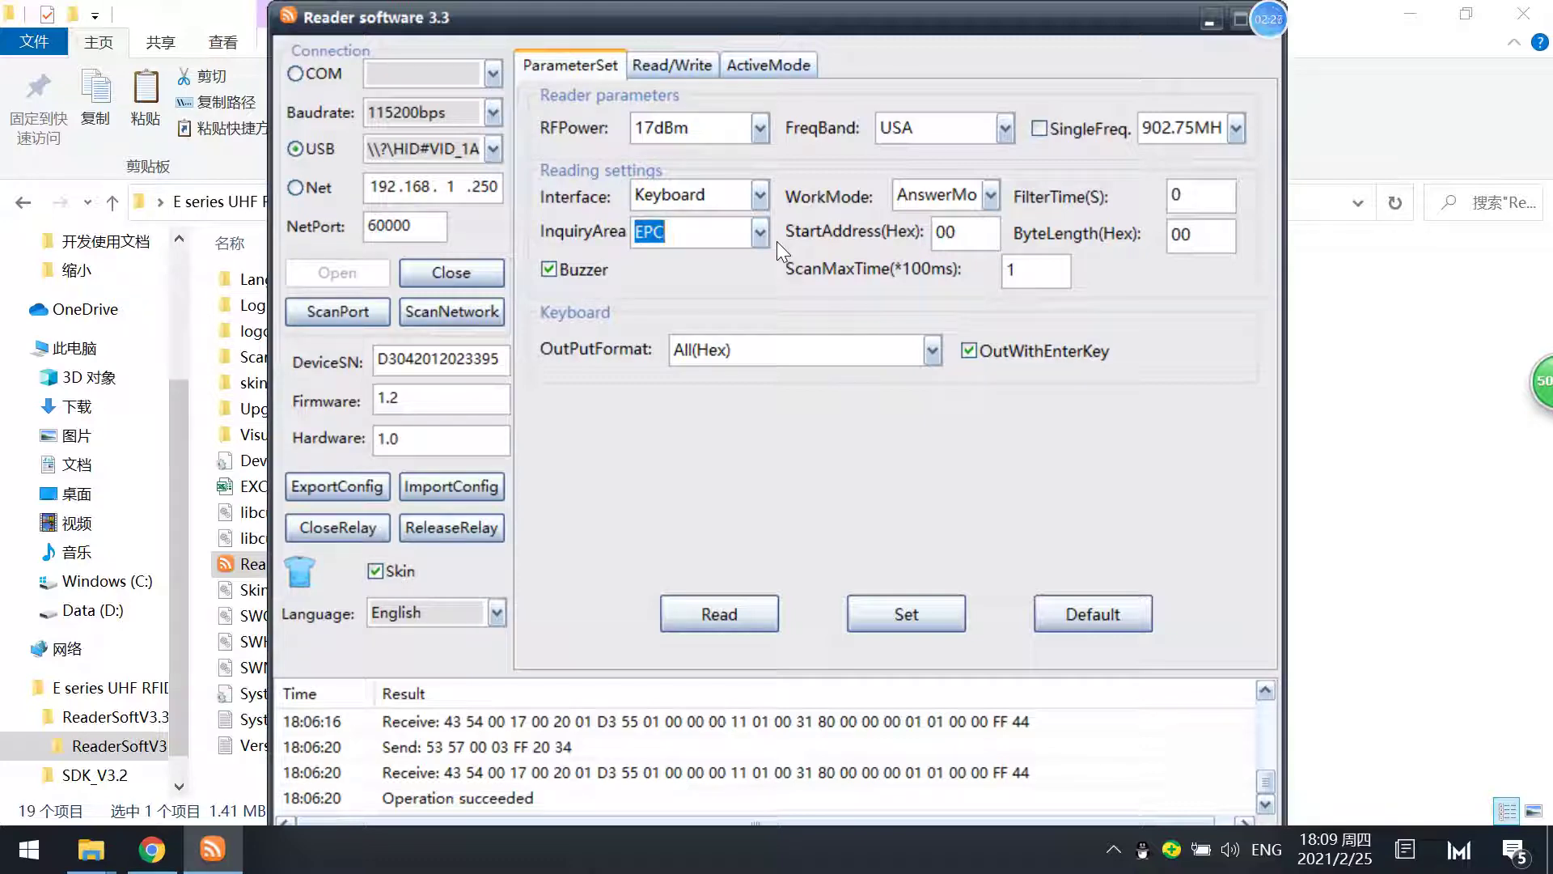
Change the work mode from AnswerMode to ActiveMode, keeping the Keyboard interface.
double_click(767, 195)
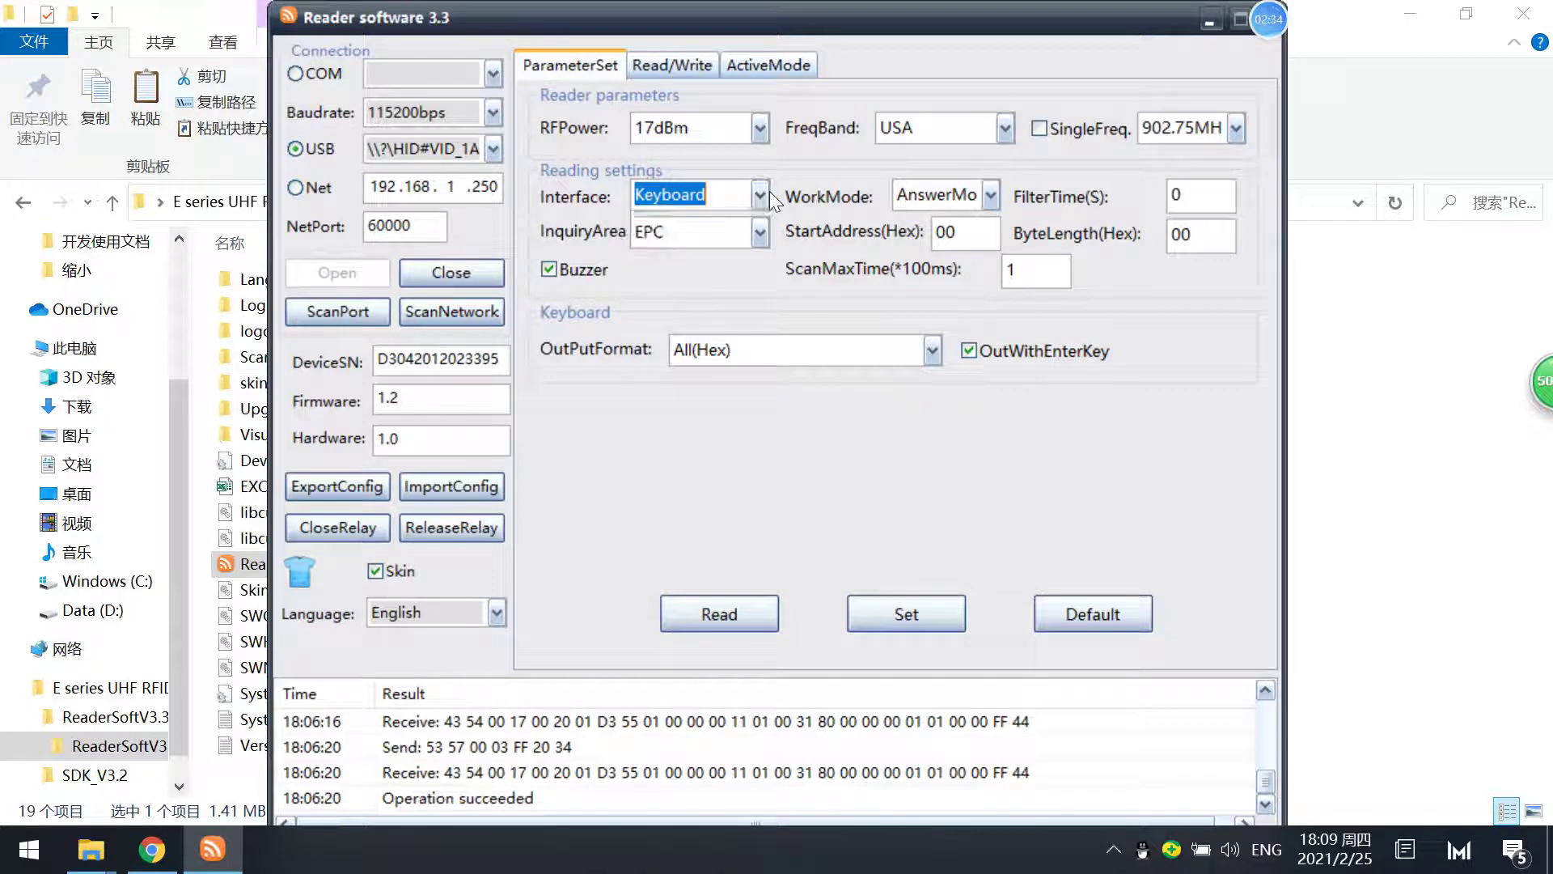
click(715, 198)
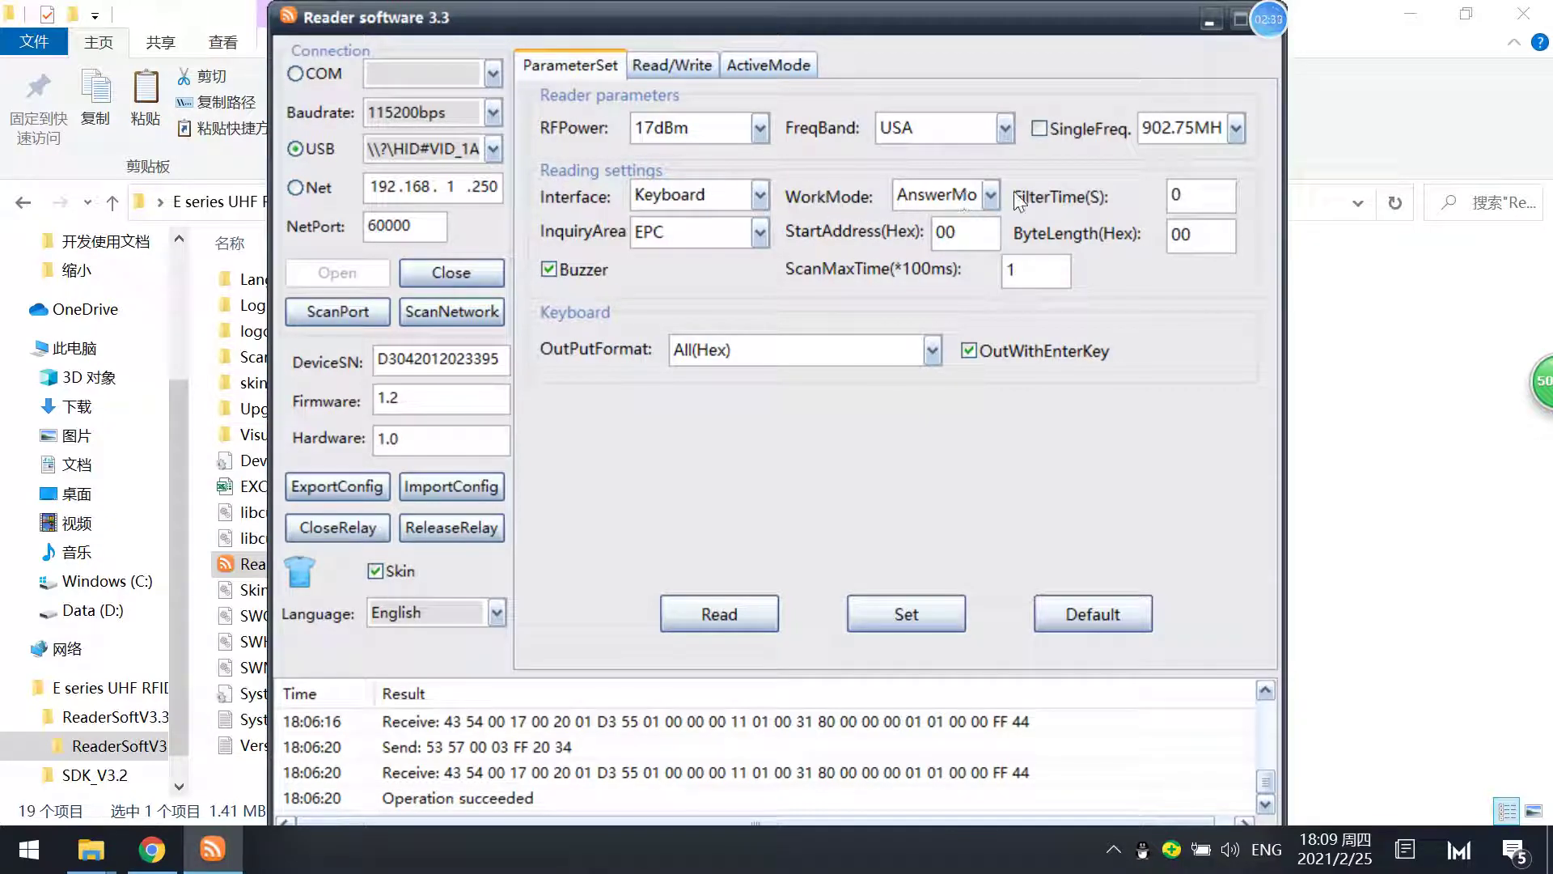
click(983, 197)
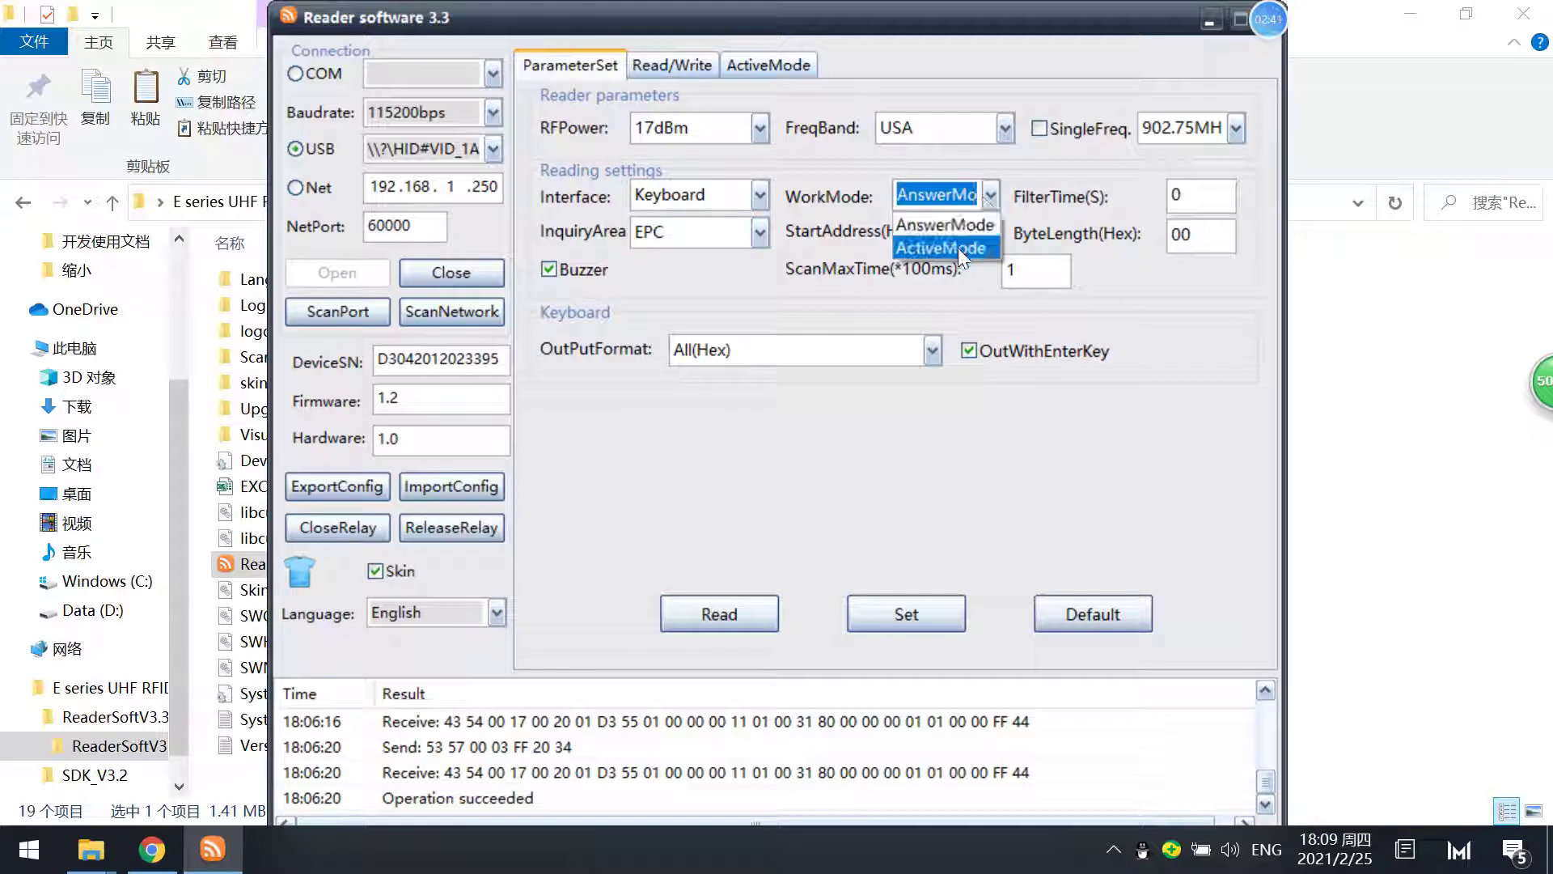
click(955, 247)
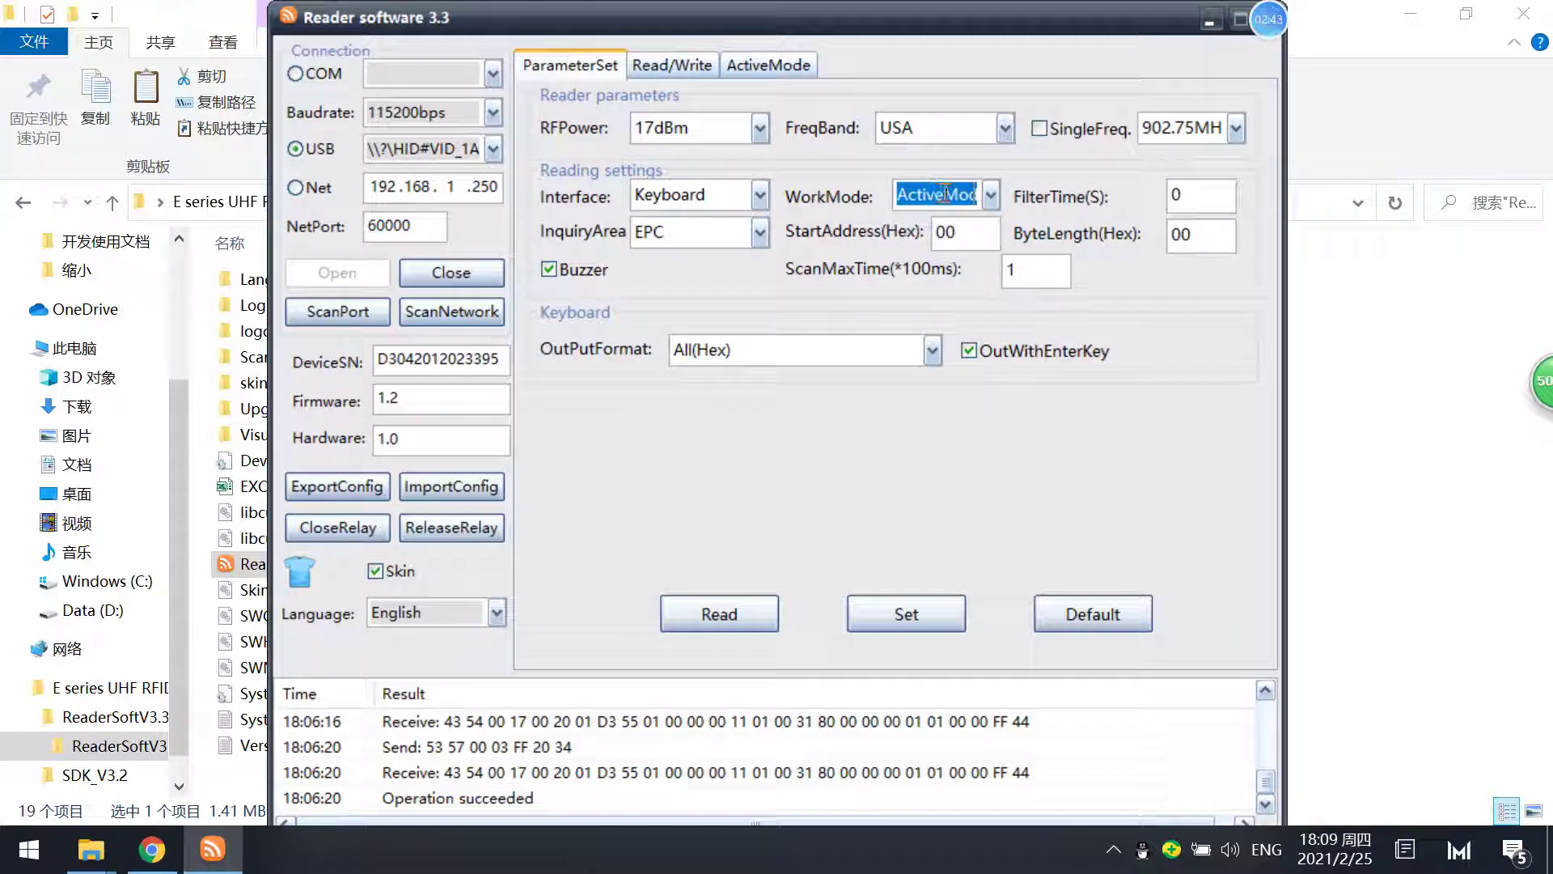
click(944, 195)
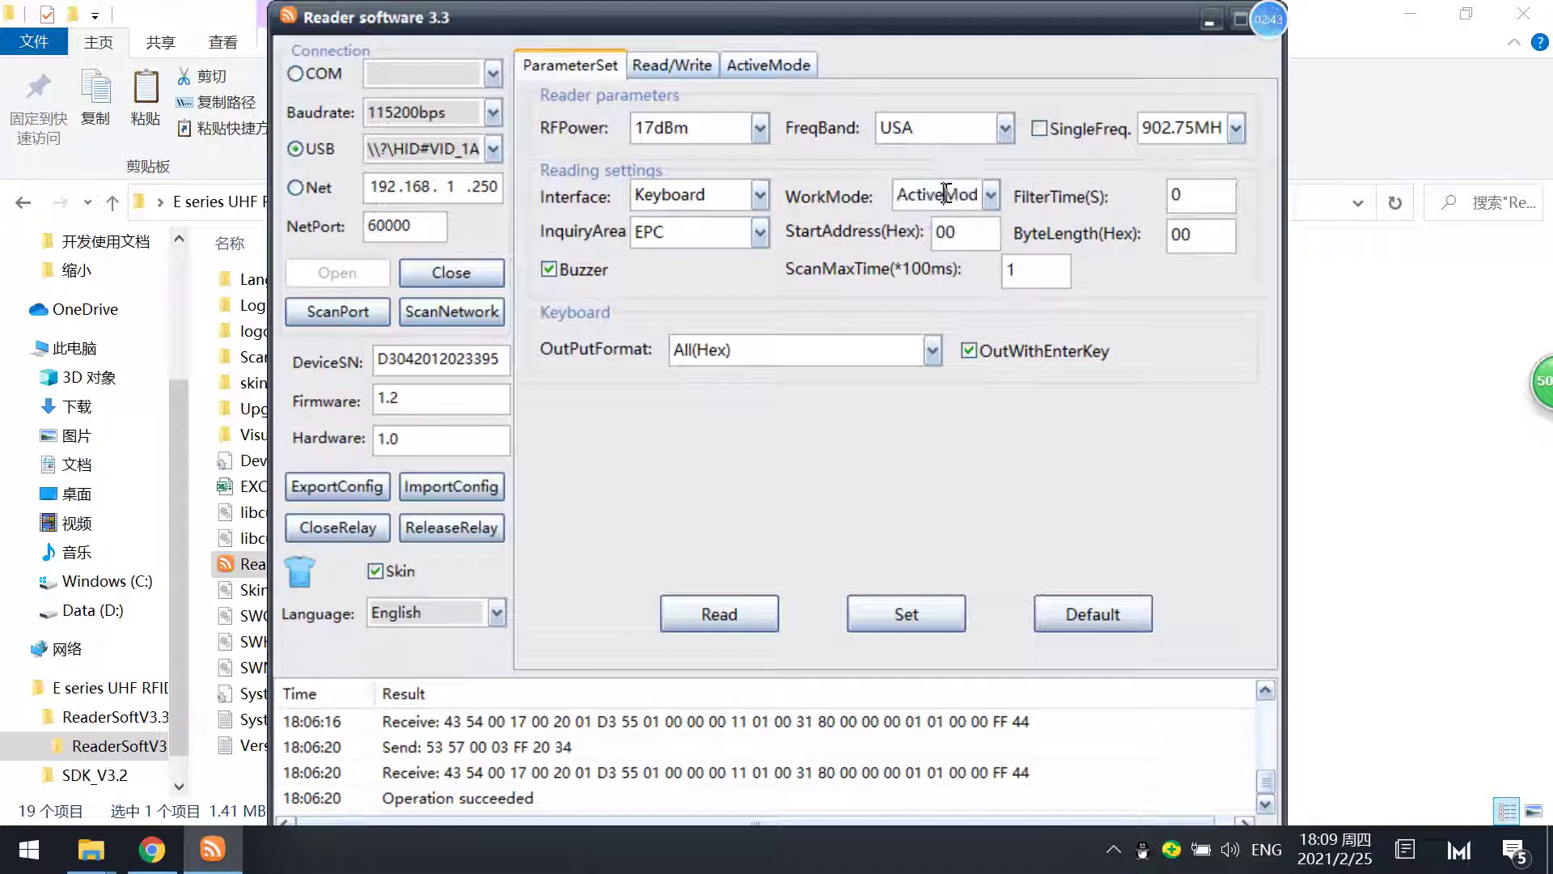
double_click(898, 194)
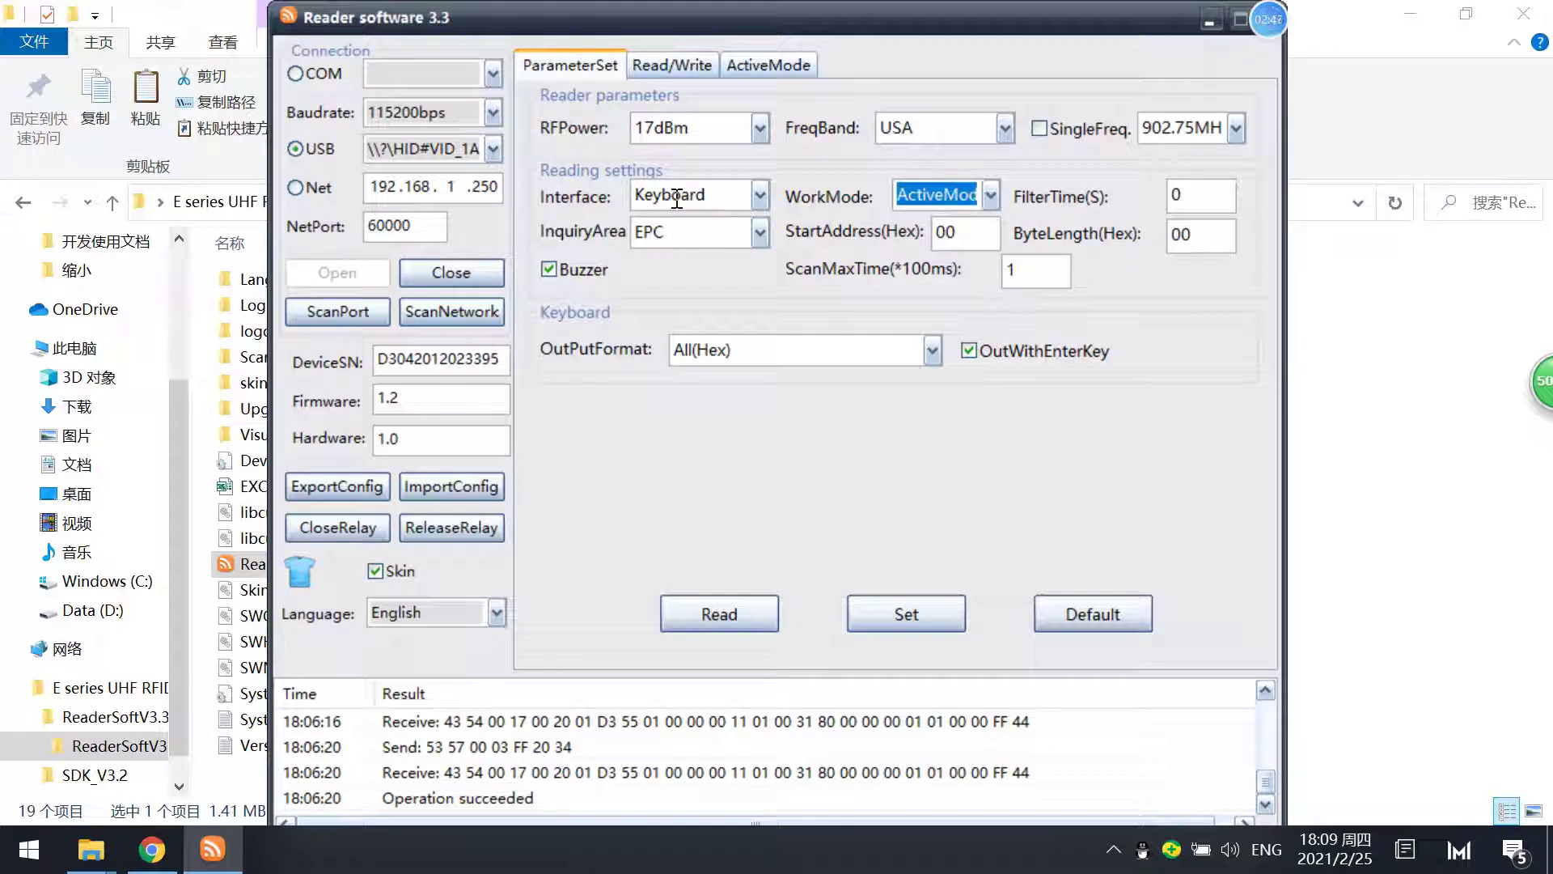
double_click(708, 194)
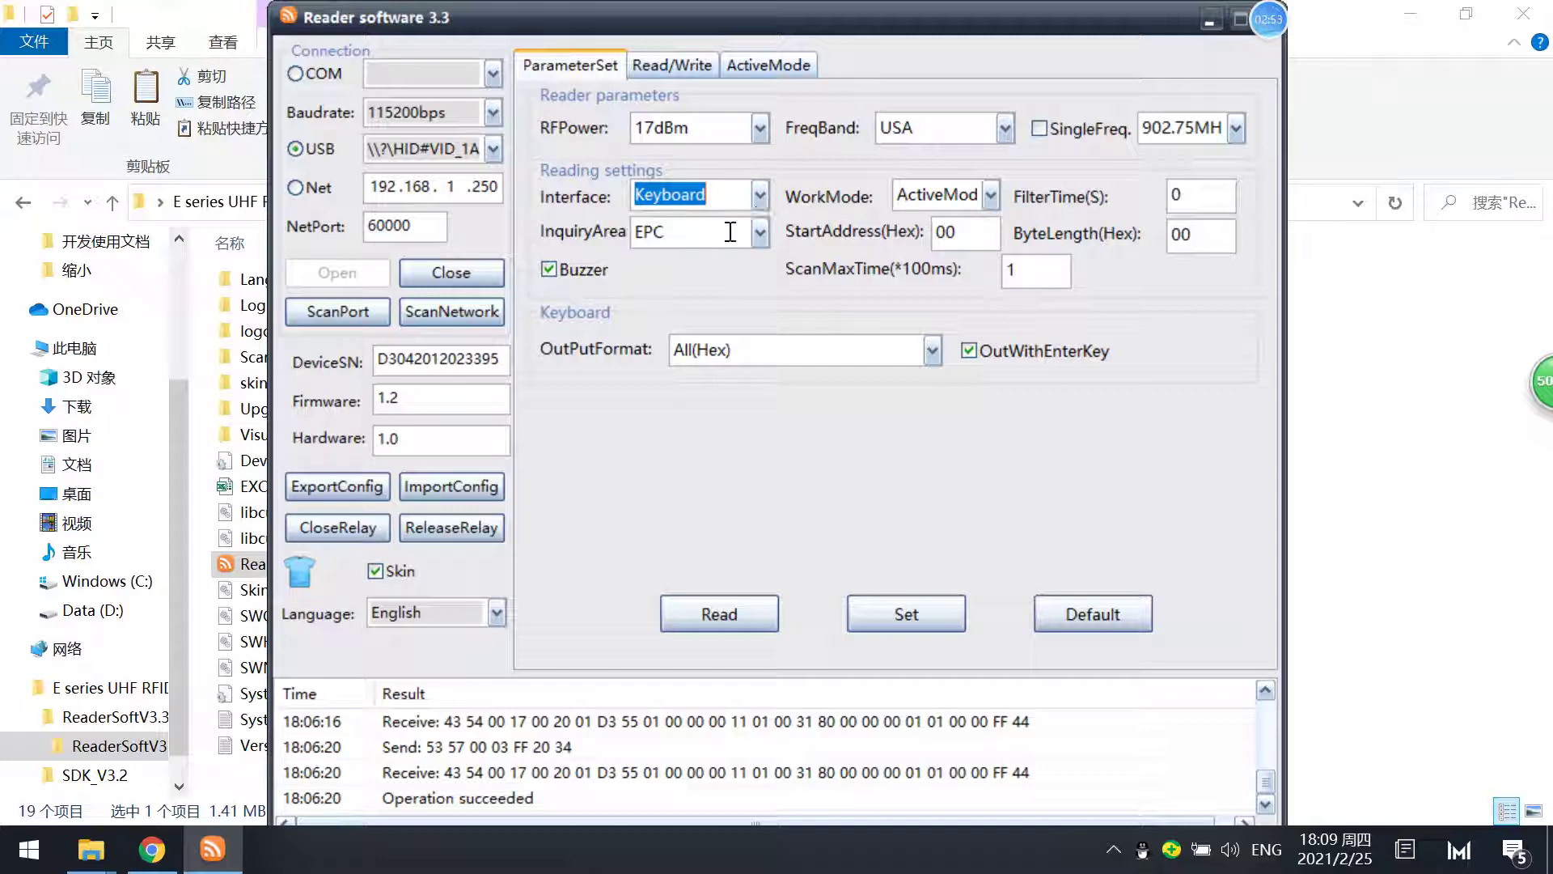
click(759, 233)
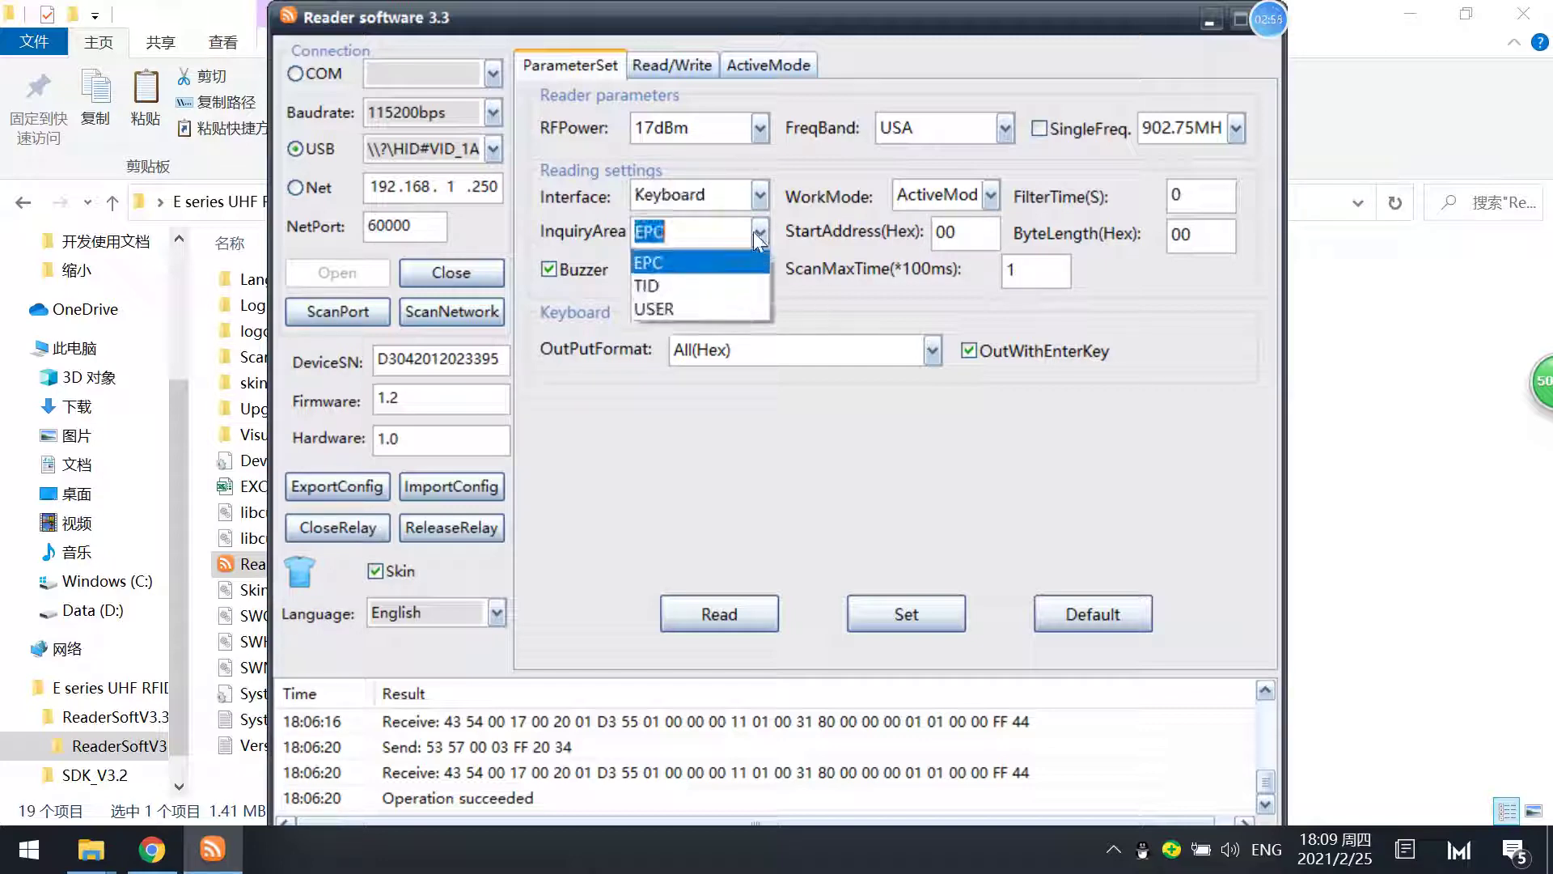
click(756, 232)
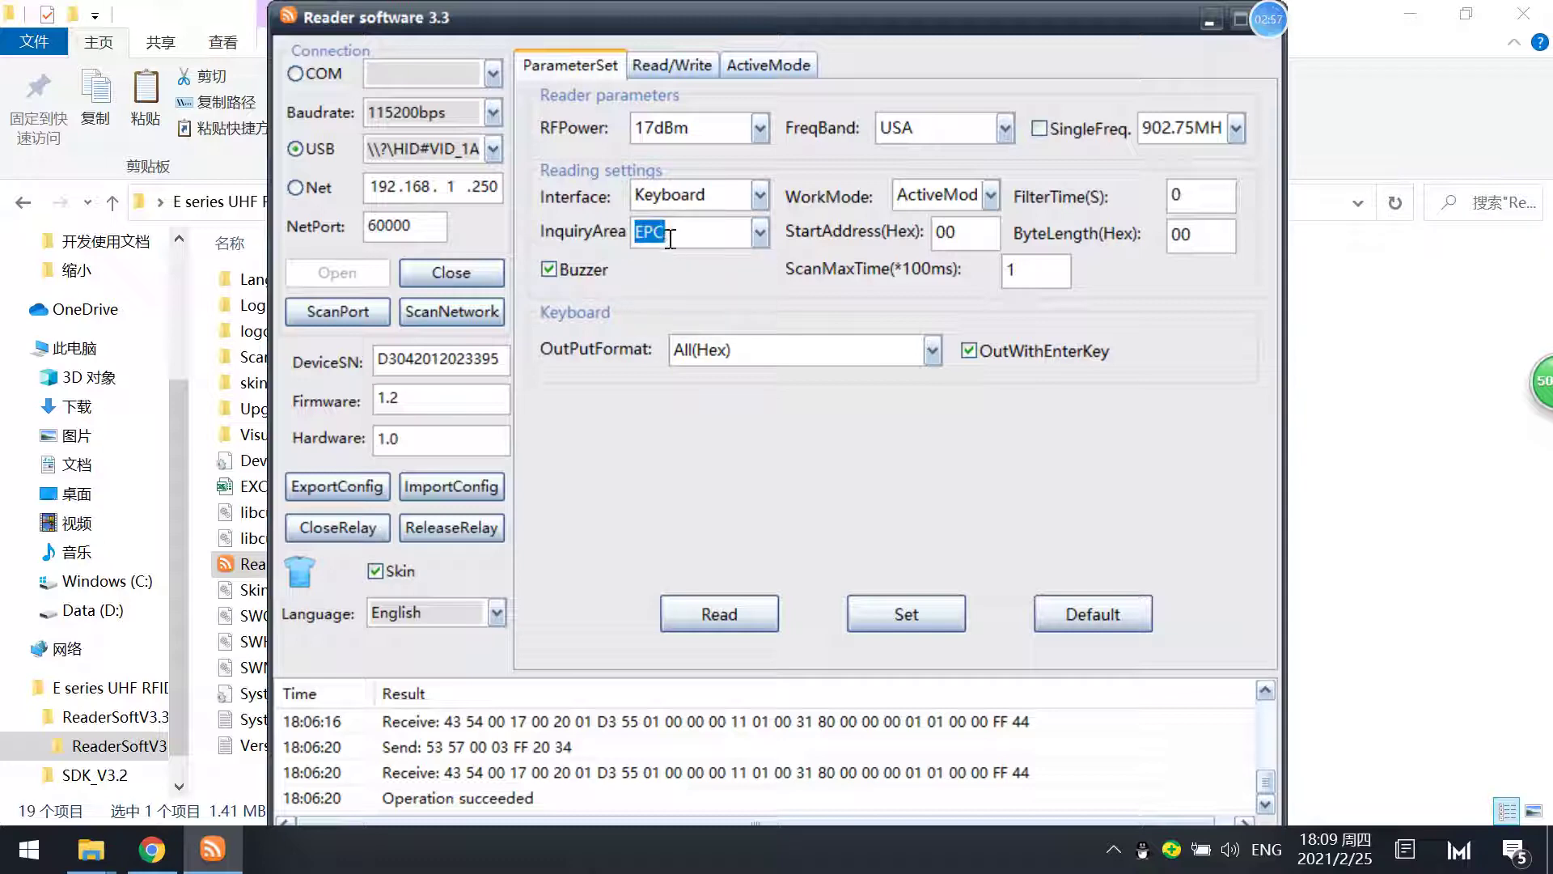
click(756, 239)
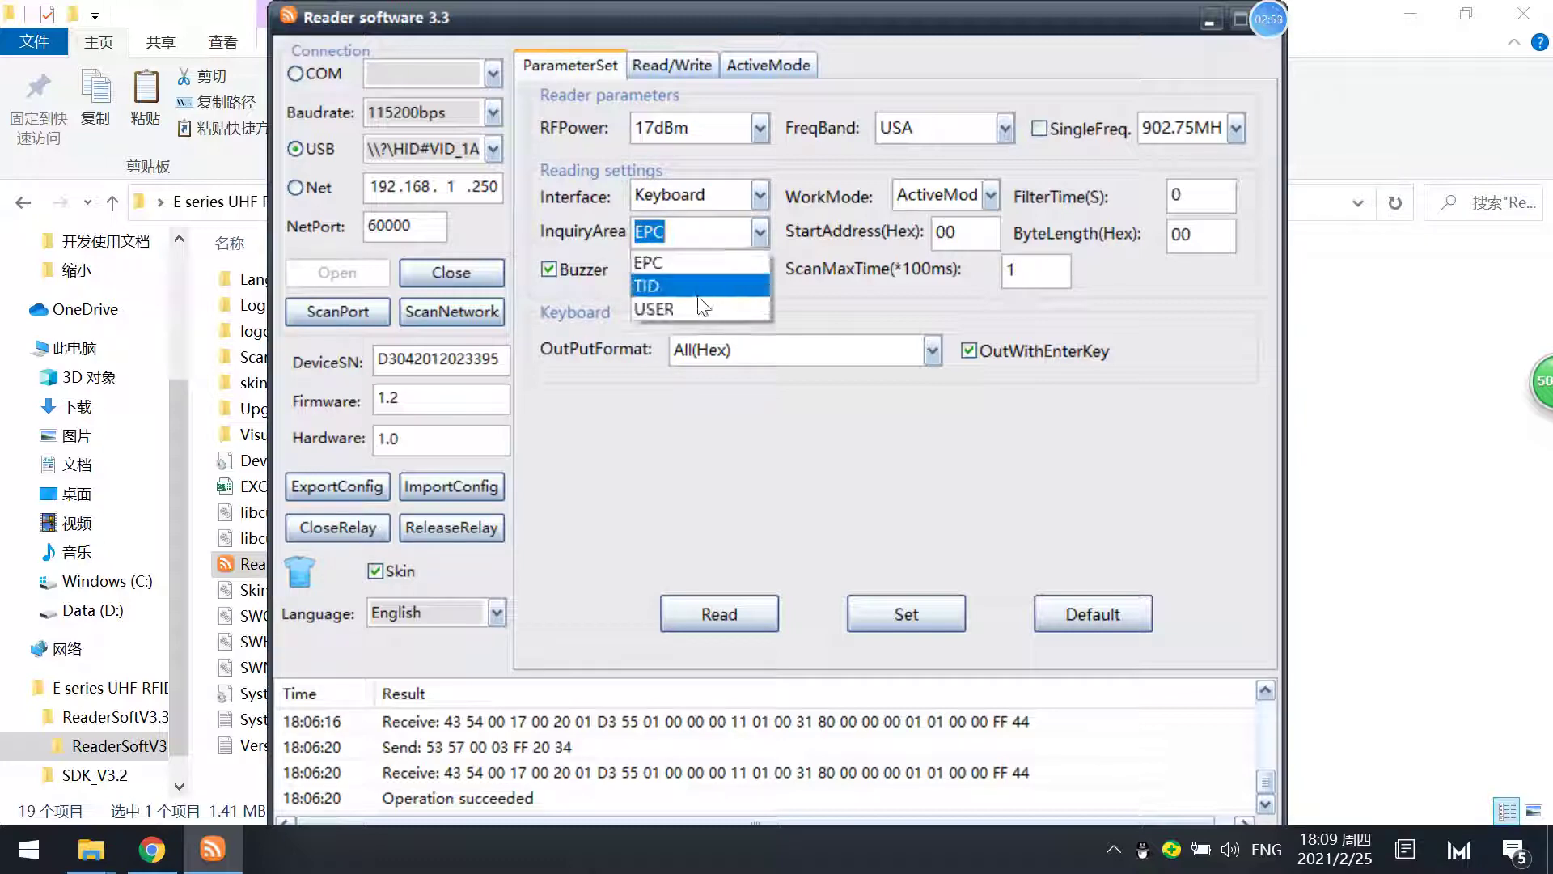
click(837, 304)
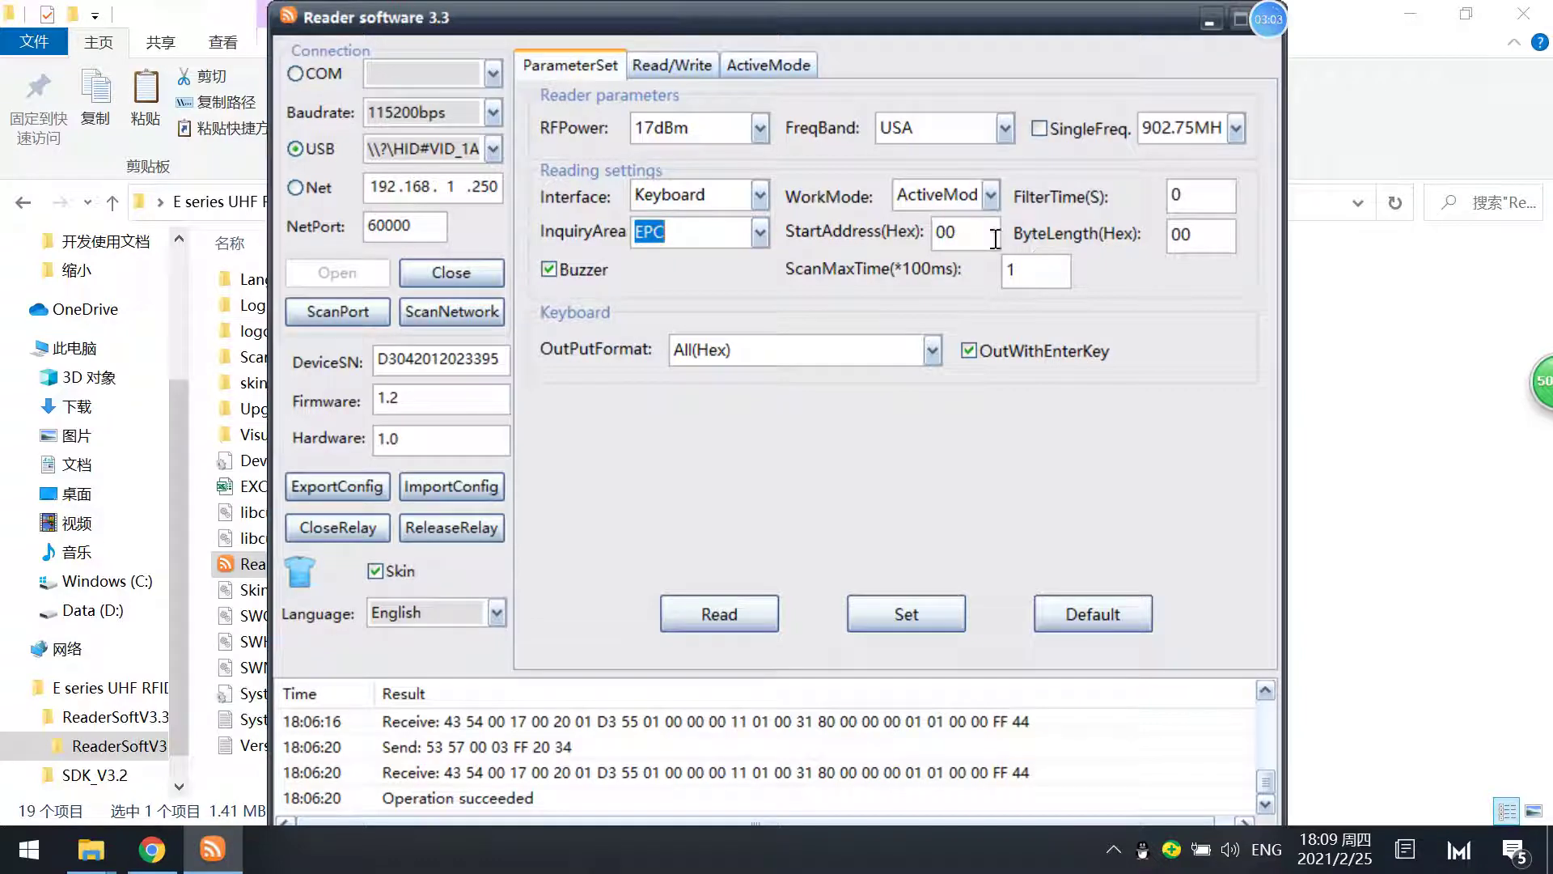
drag(957, 234, 937, 236)
drag(1203, 232, 1173, 231)
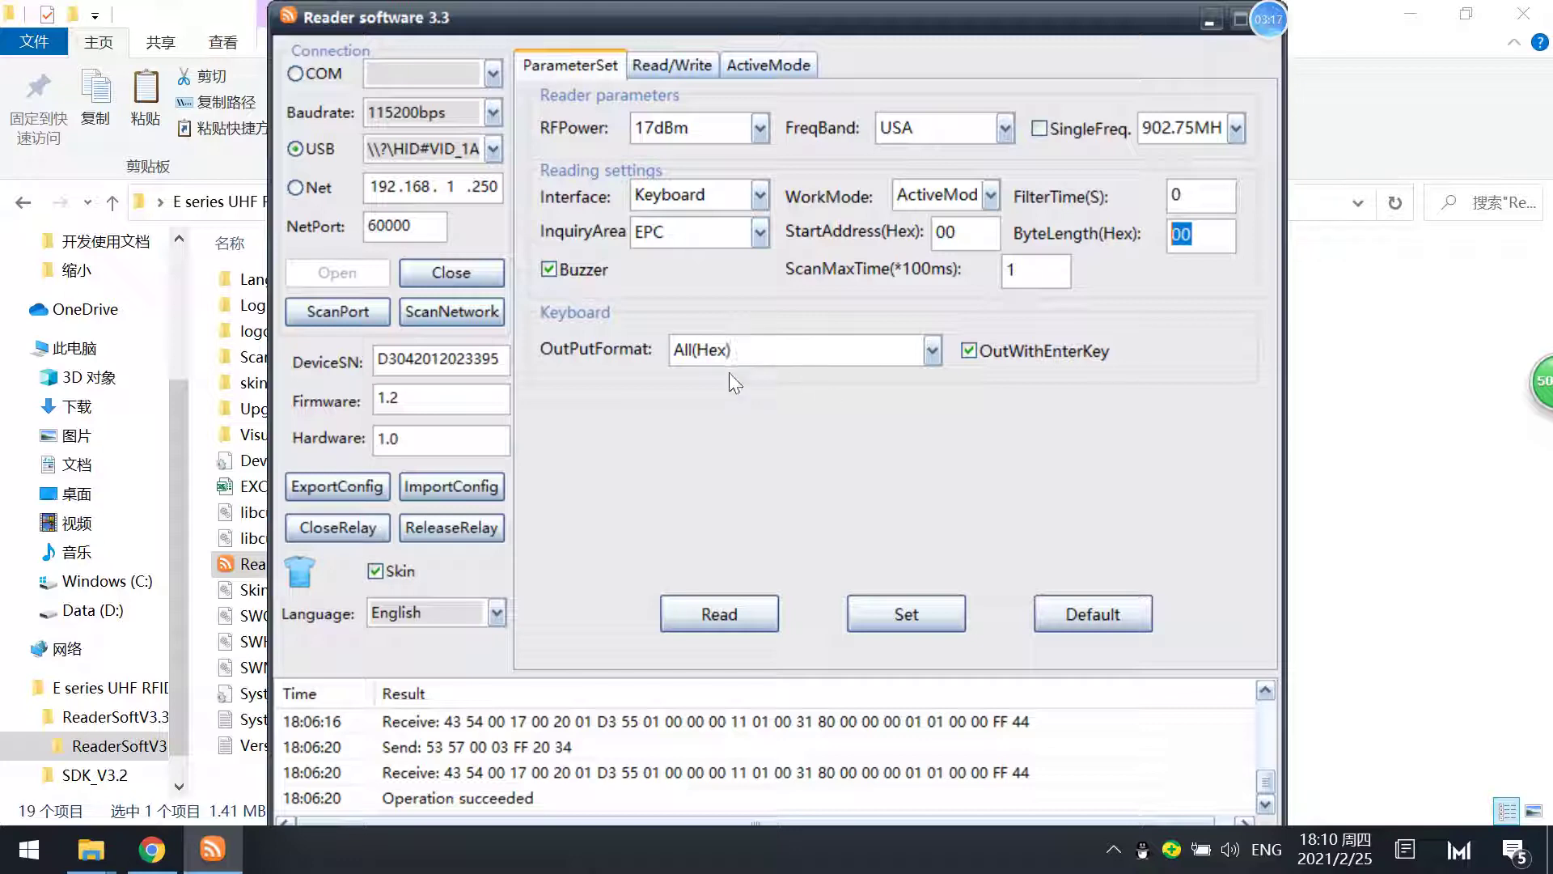
Keep All(Hex) output with Enter after each tag and write the settings to the reader.
click(933, 350)
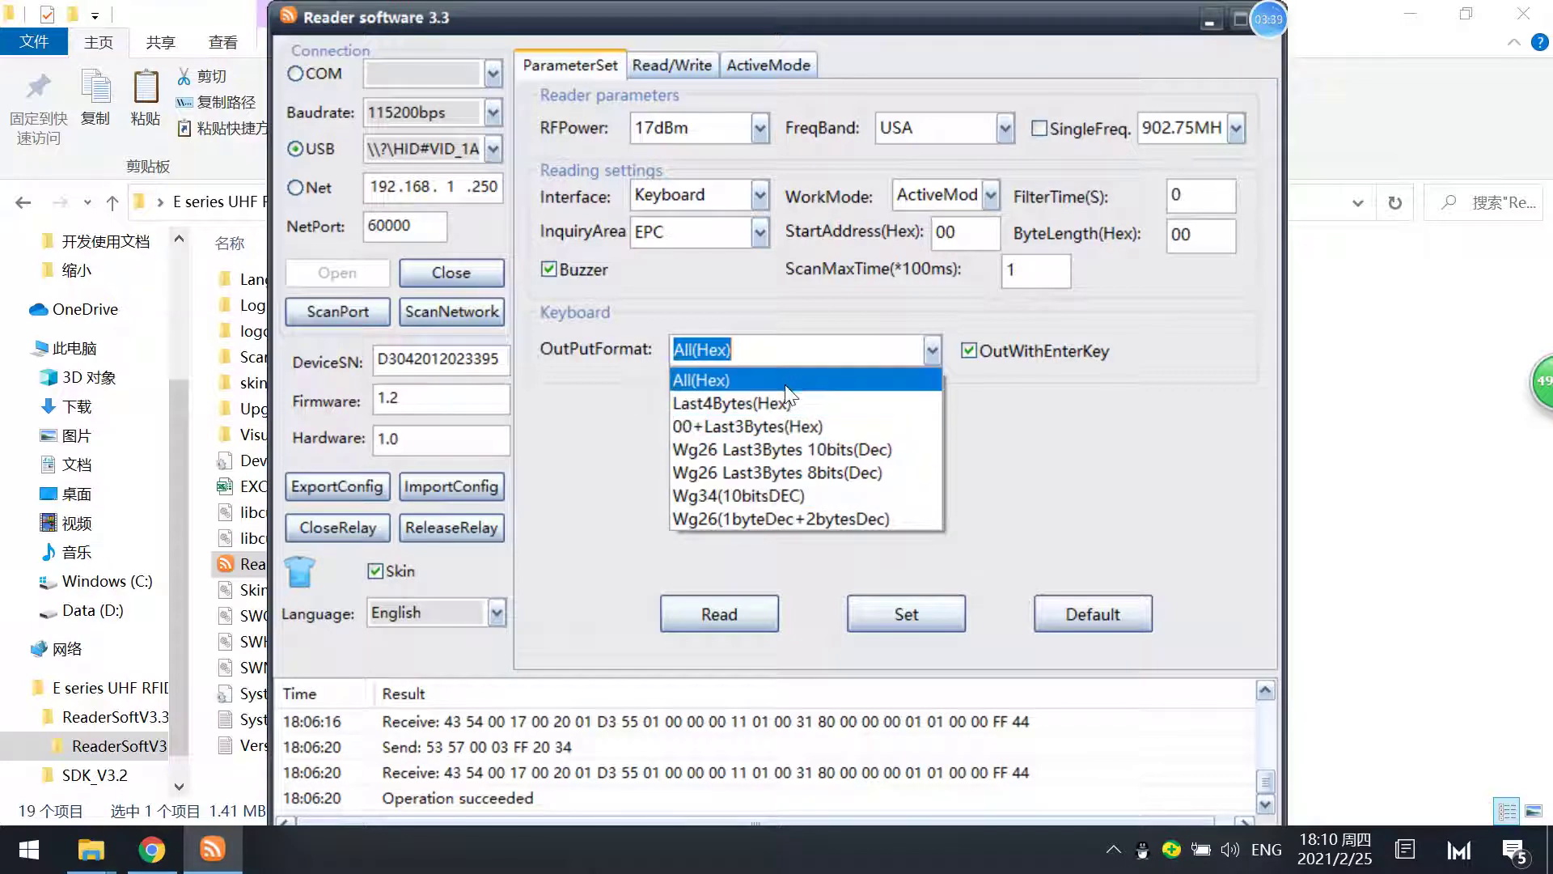
click(838, 385)
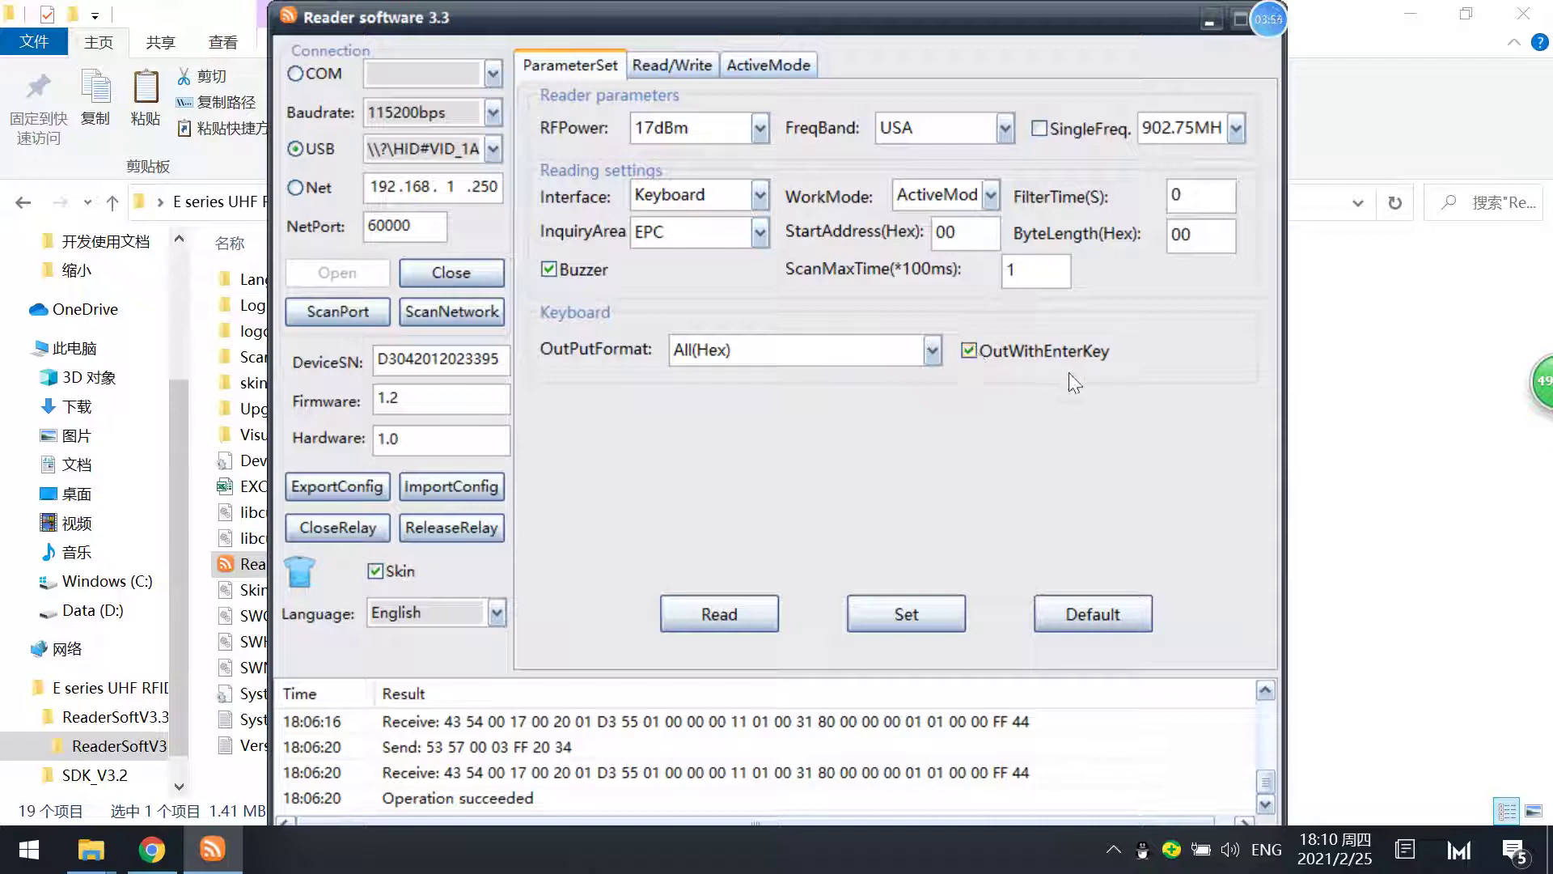
click(896, 619)
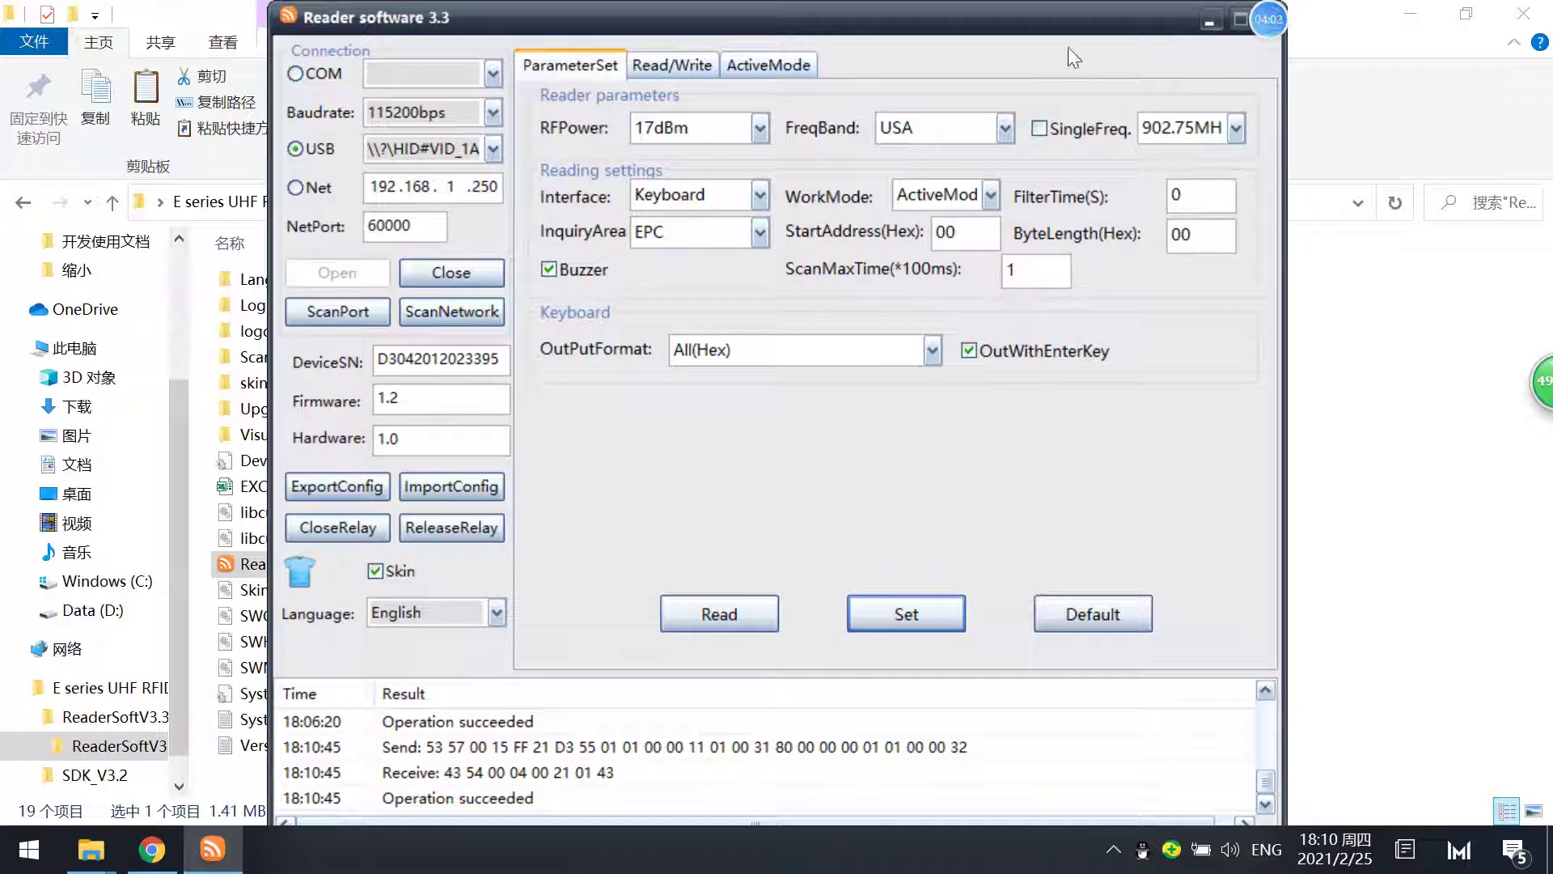
Close the reader software and start a new blank Notepad document.
drag(1090, 15, 981, 34)
click(1148, 36)
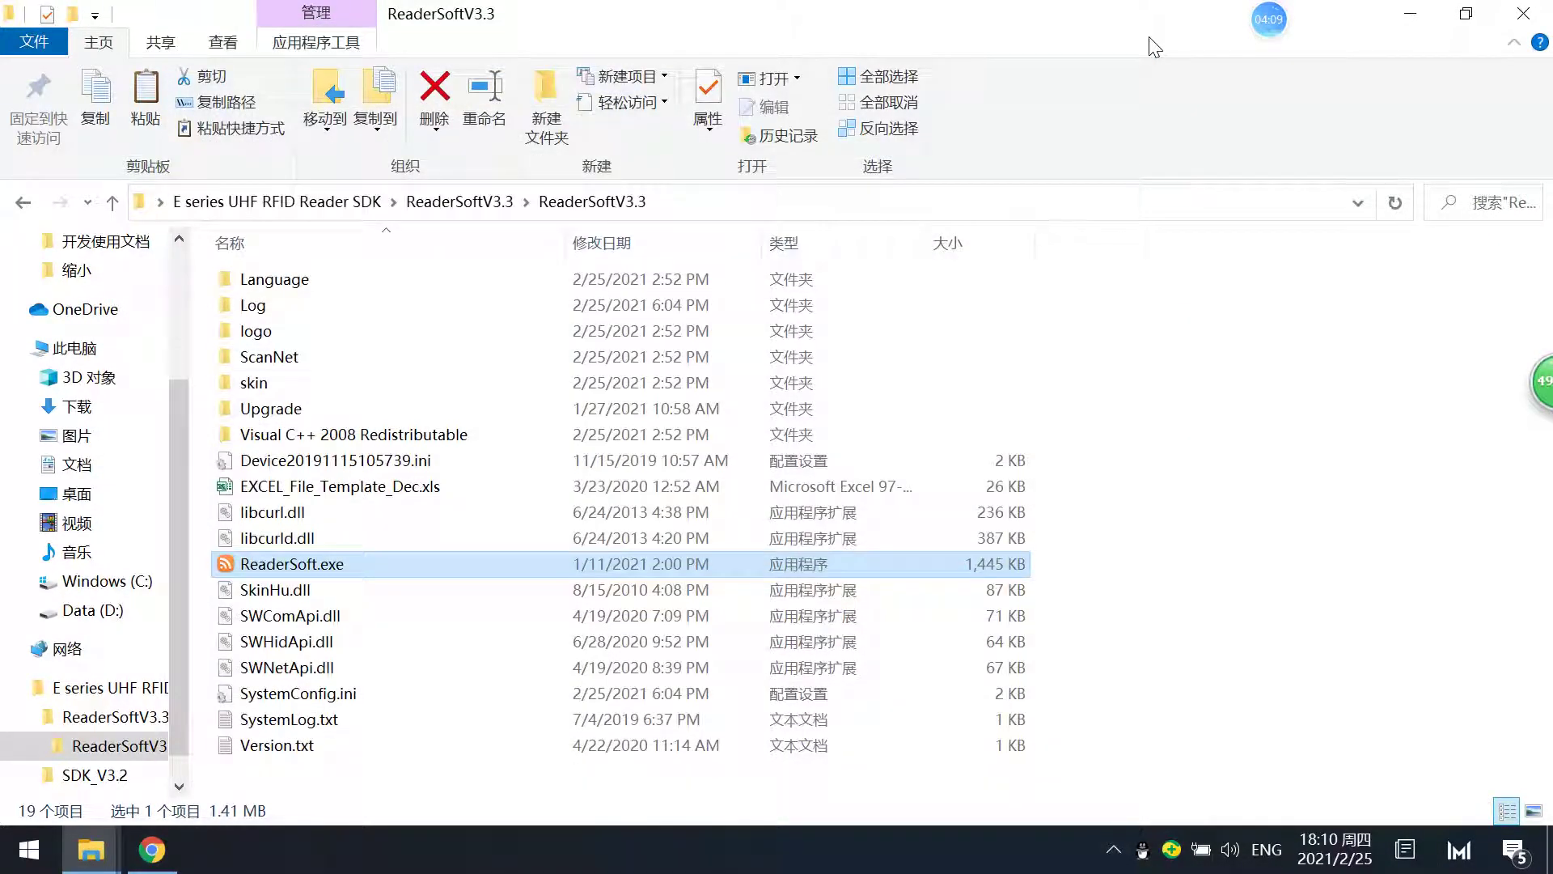
click(30, 850)
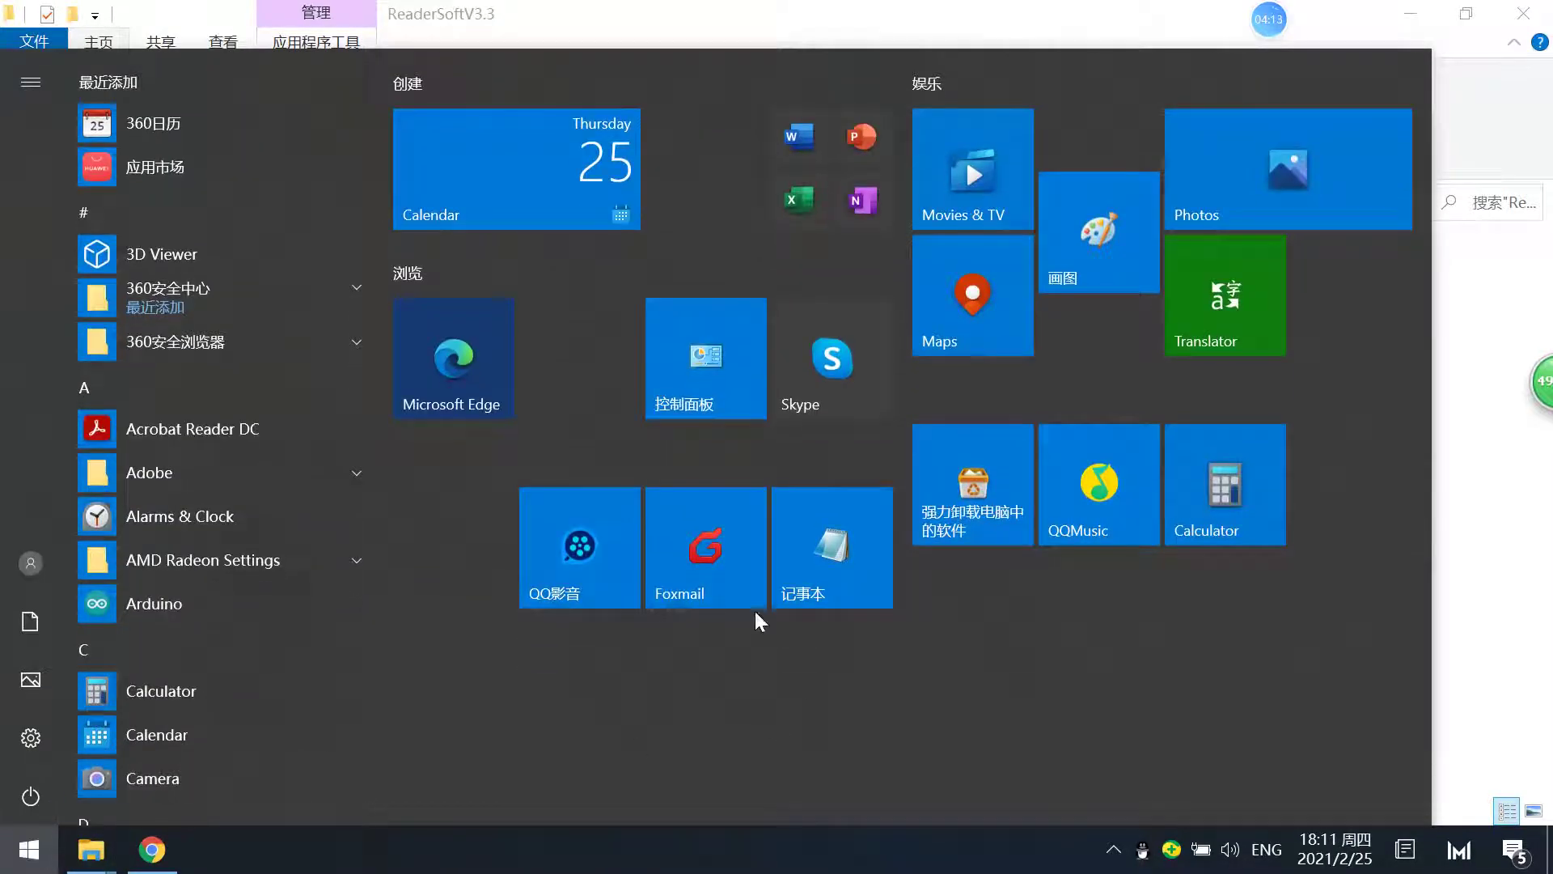
click(832, 571)
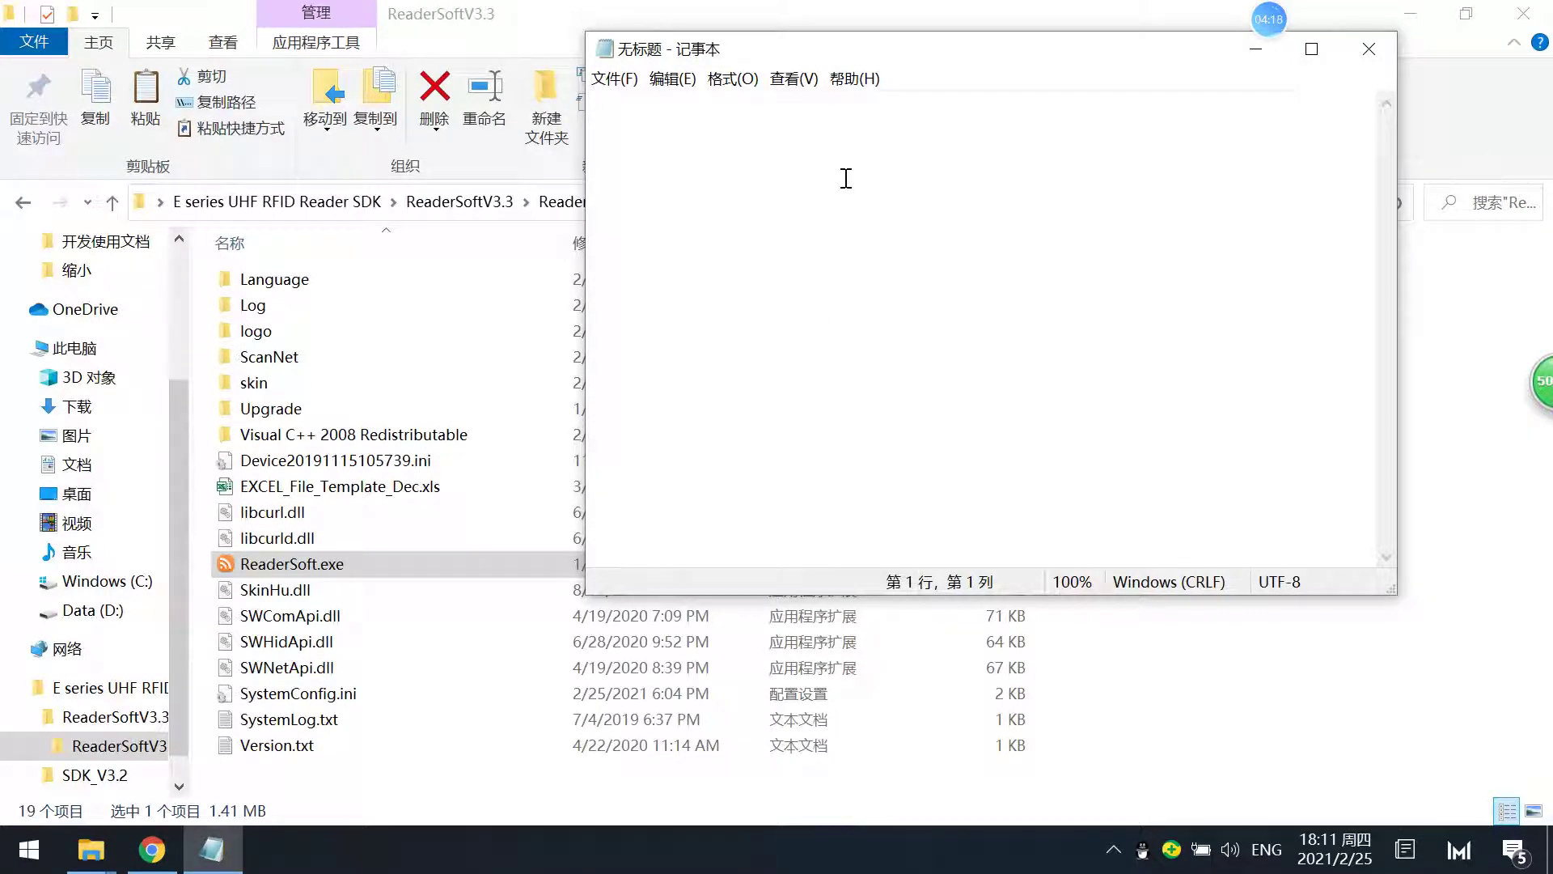
text(E2801160600002085290DA17)
key(Return)
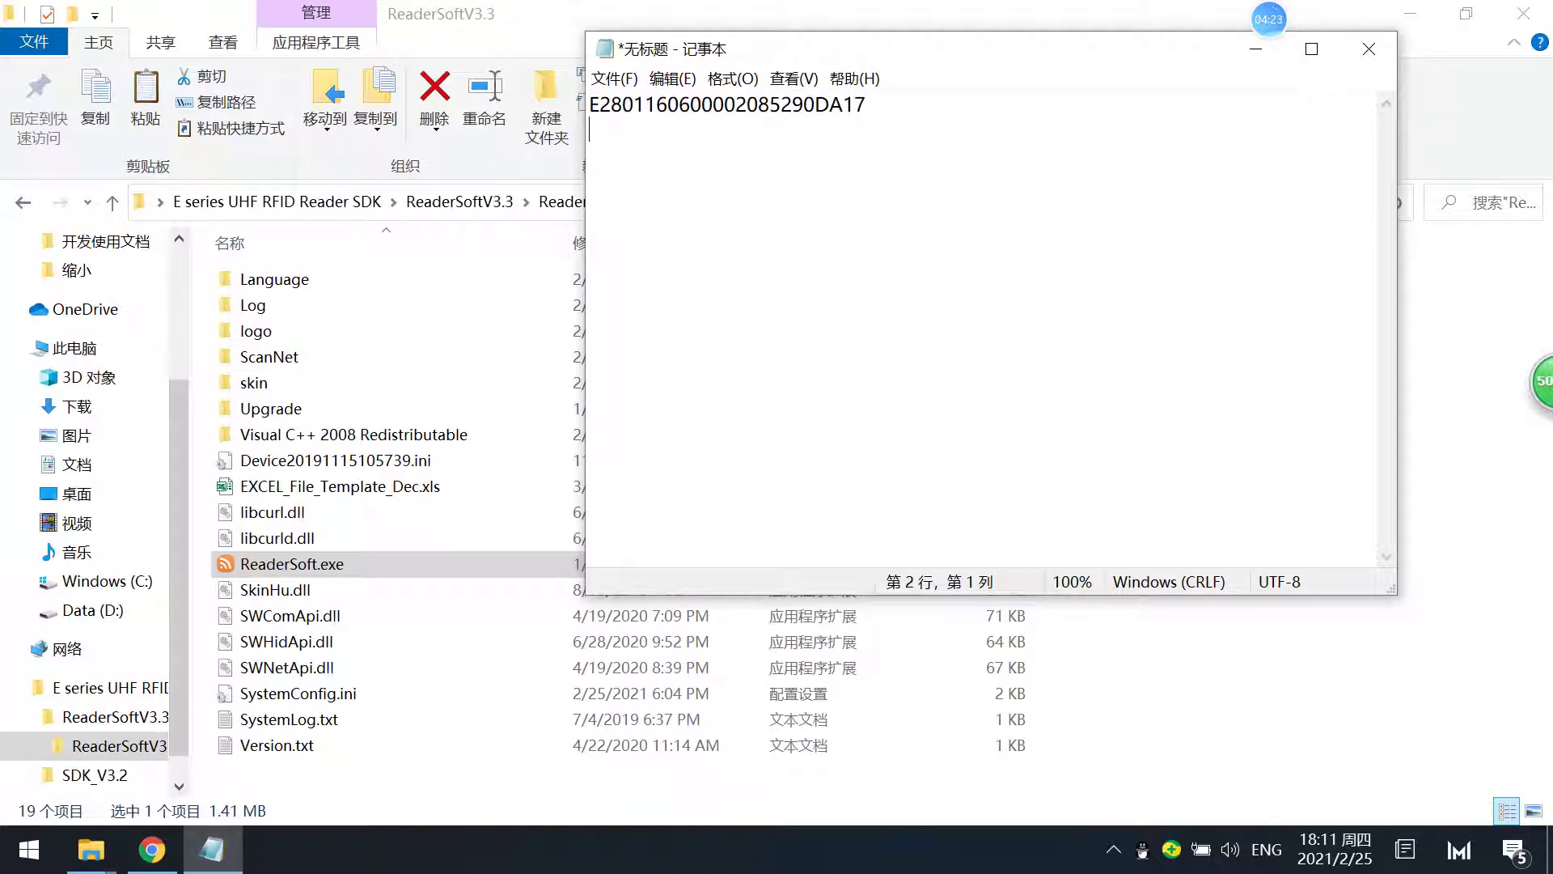
click(867, 104)
drag(865, 104, 528, 66)
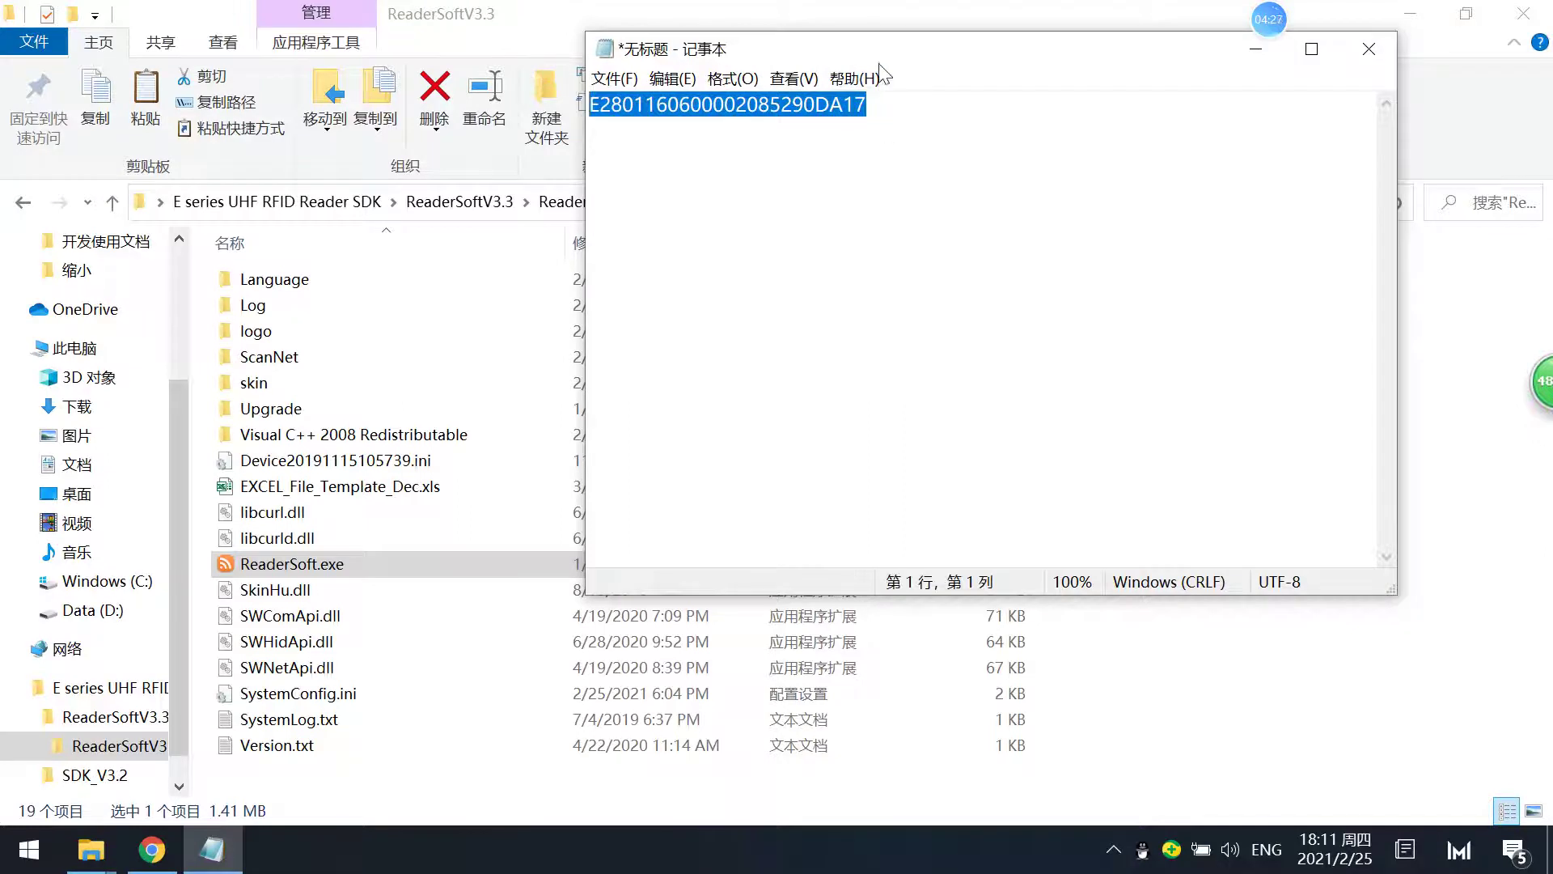
click(867, 105)
click(609, 127)
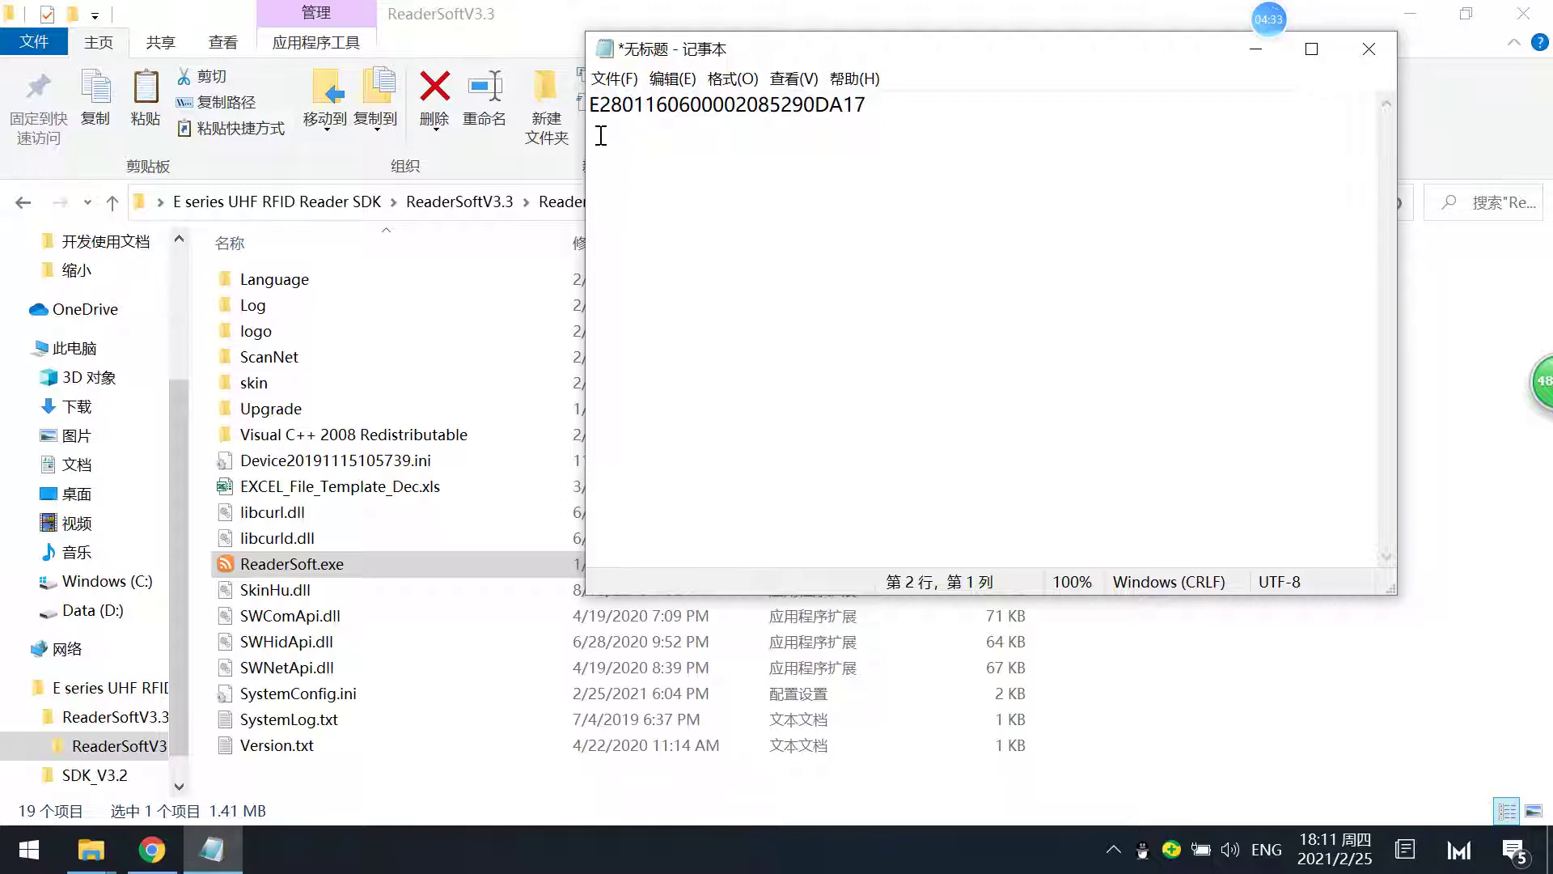
text(11112222)
key(Return)
text(E280116060000002085290DA17)
key(Return)
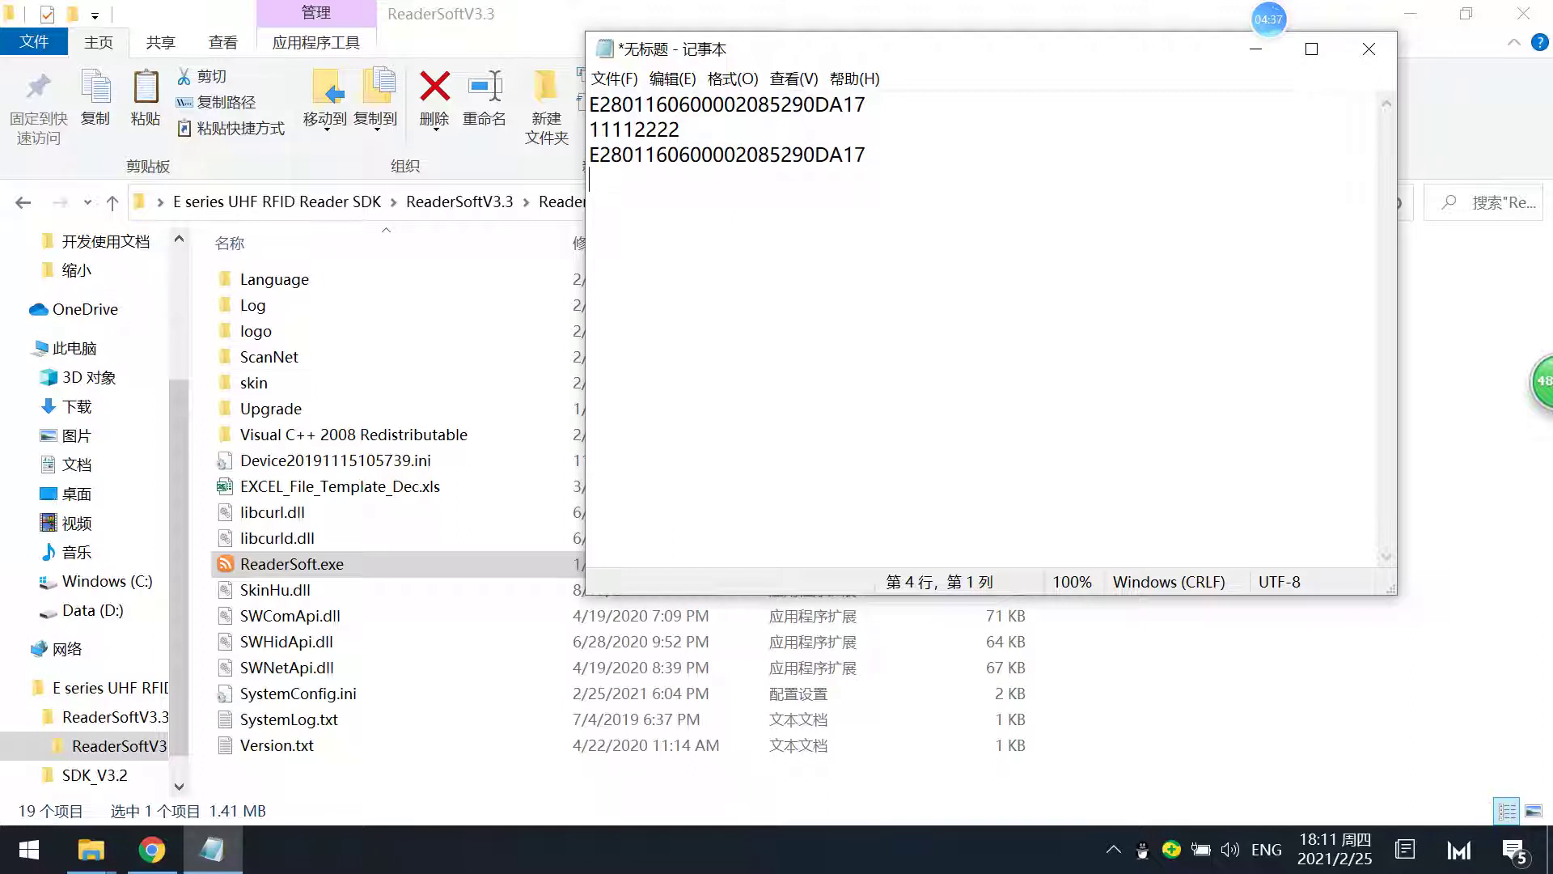
text(11112222)
key(Return)
text(E280116060000002085290DA17)
key(Return)
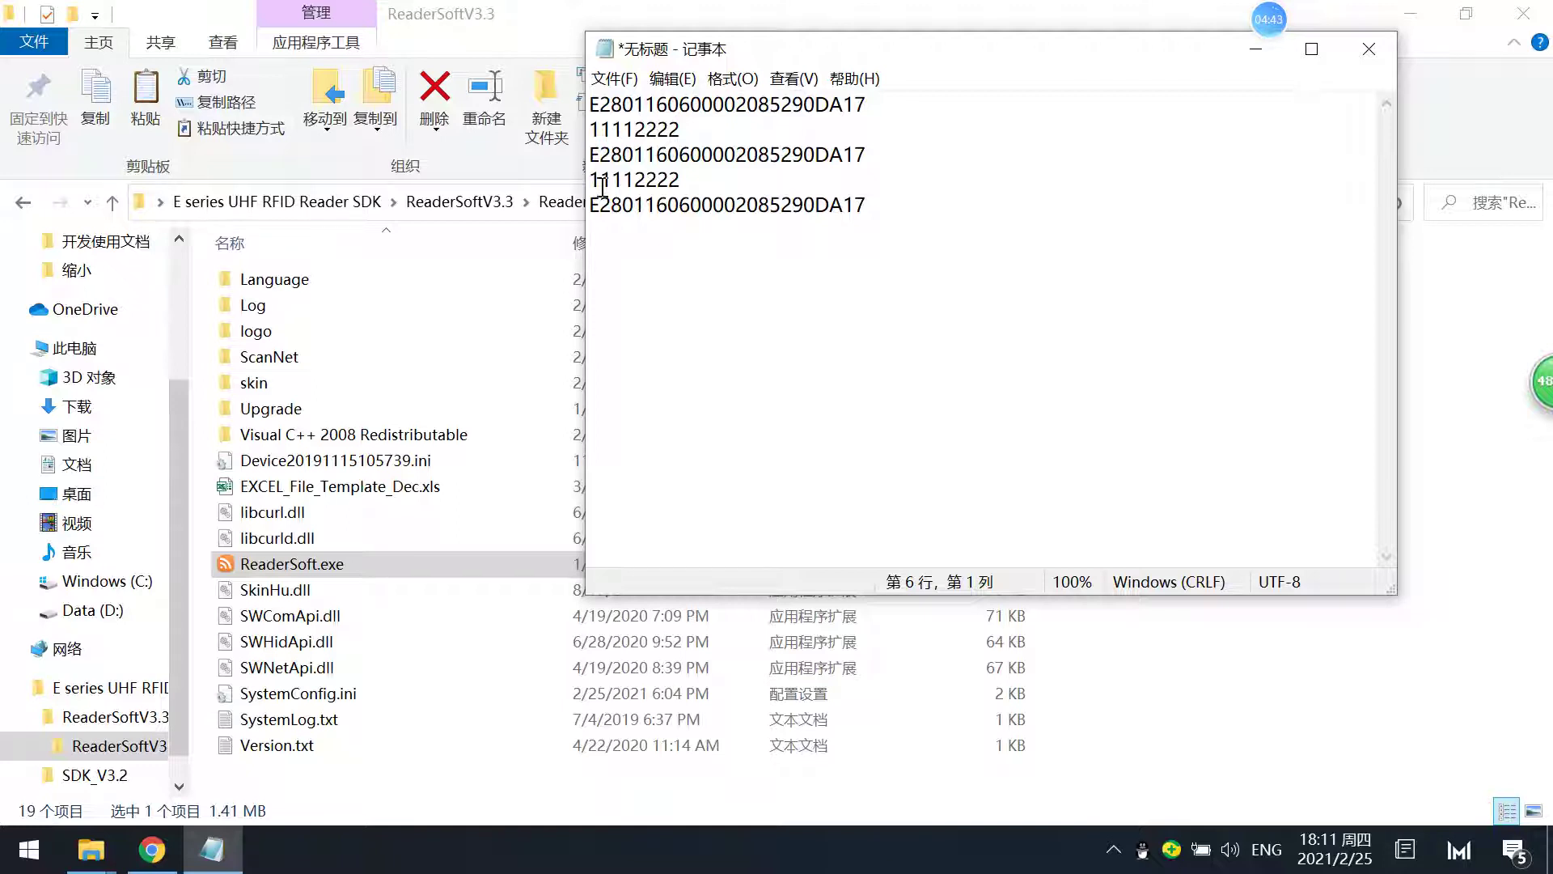
drag(593, 204, 775, 229)
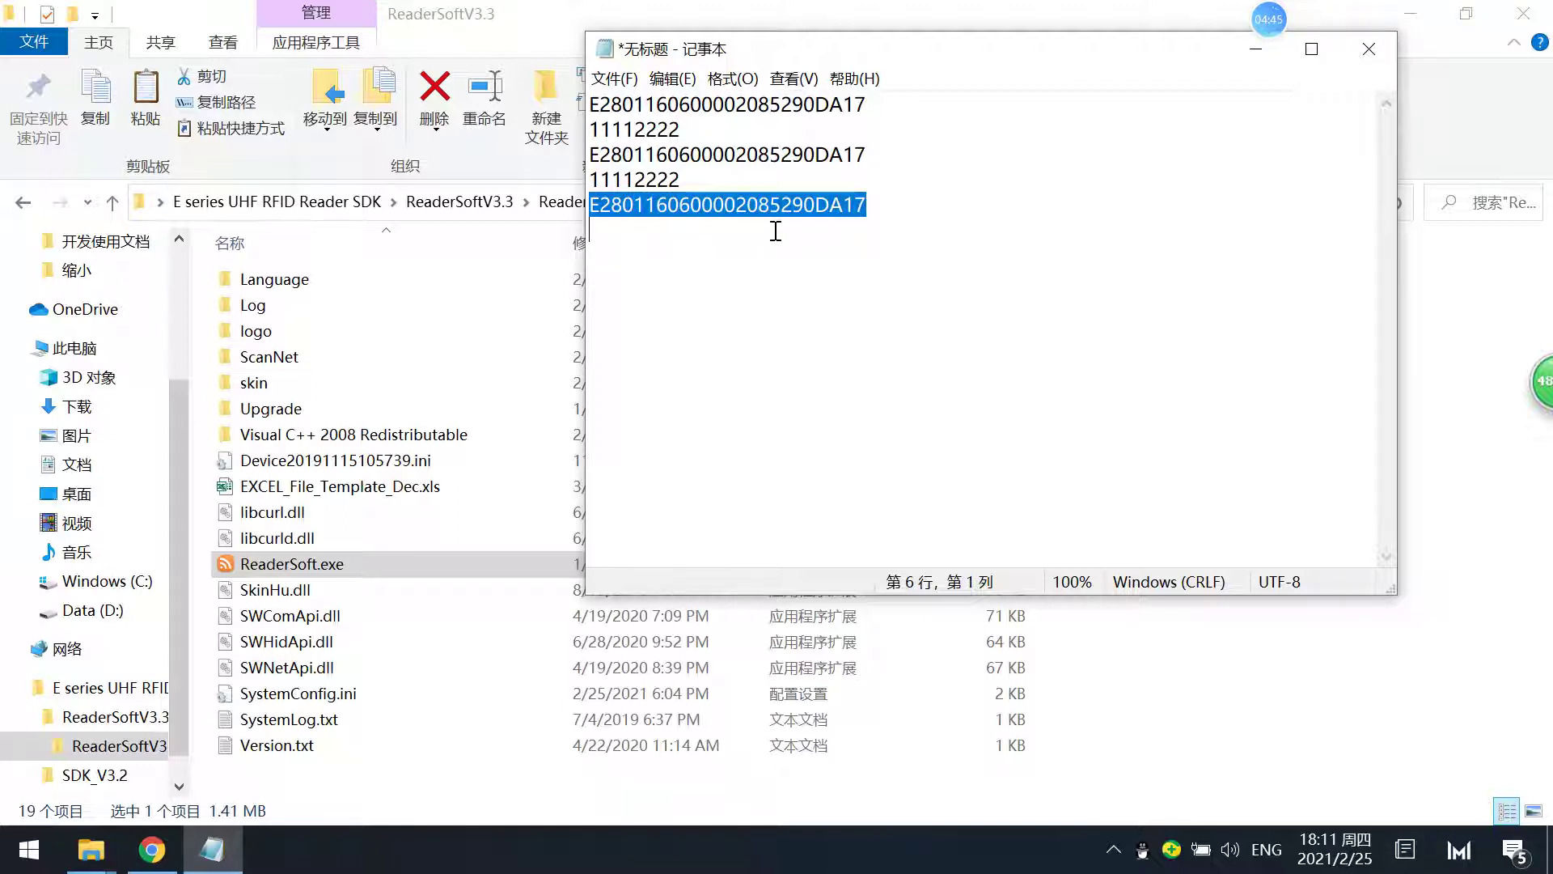
click(151, 849)
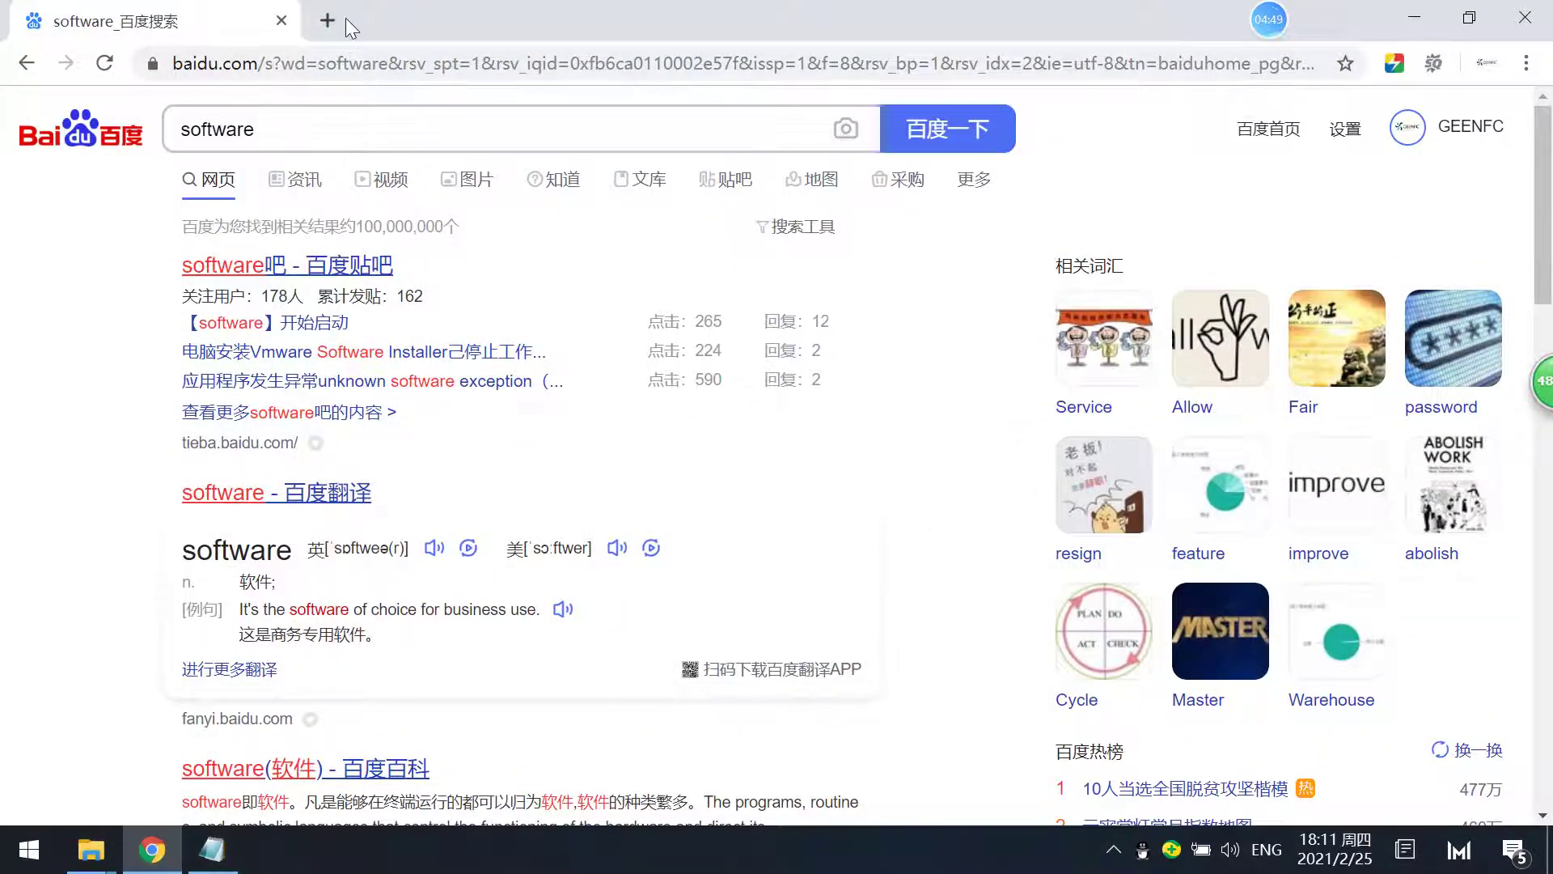
Close the Baidu browser window and relaunch Chrome from its desktop shortcut.
click(280, 20)
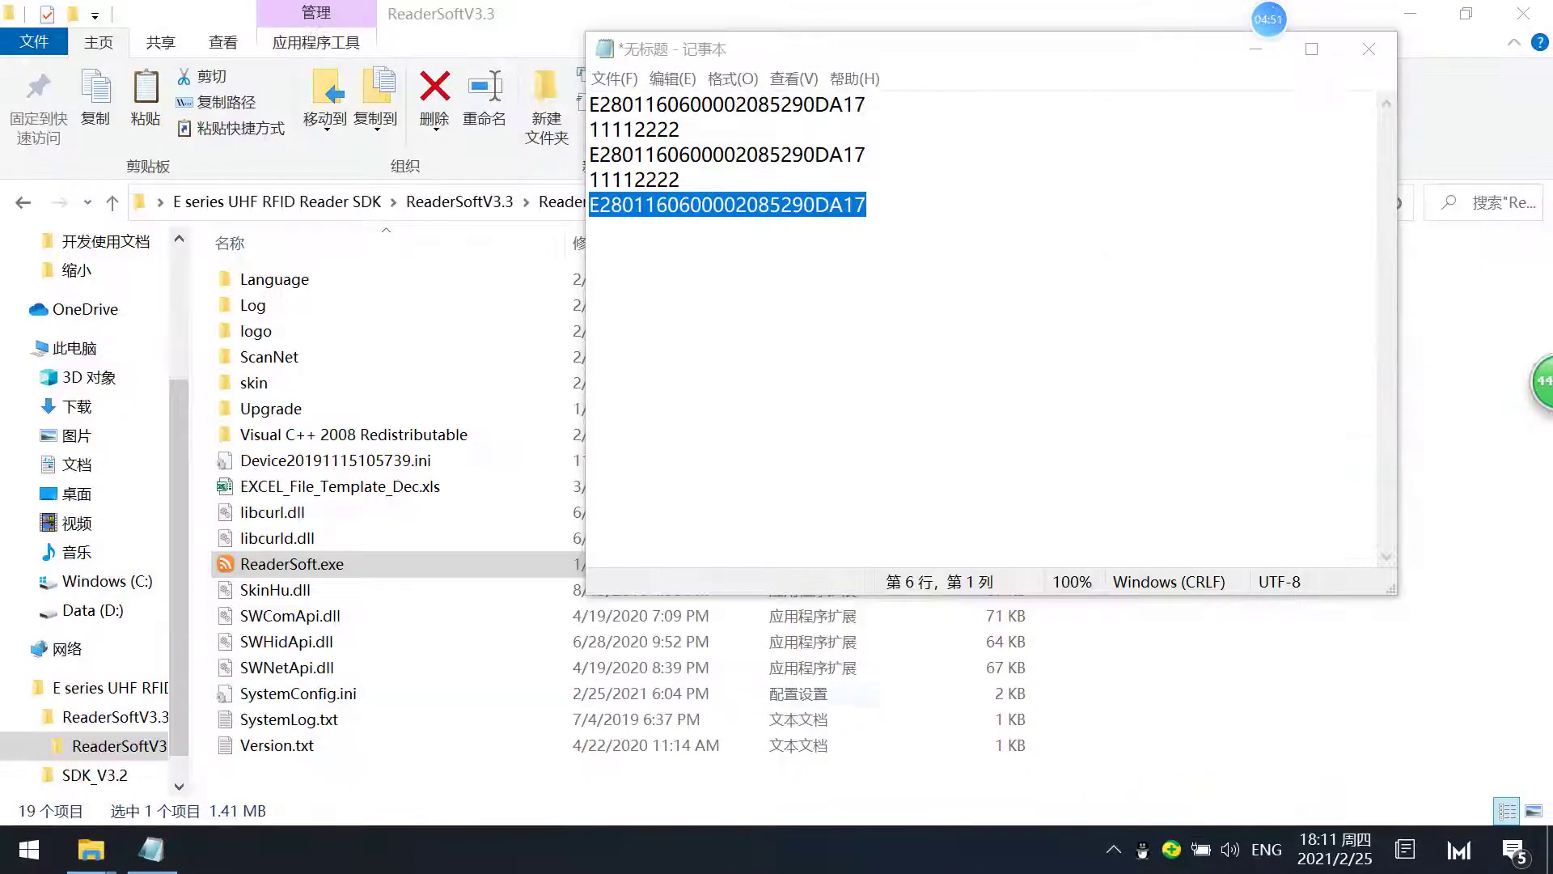
click(1410, 14)
click(231, 51)
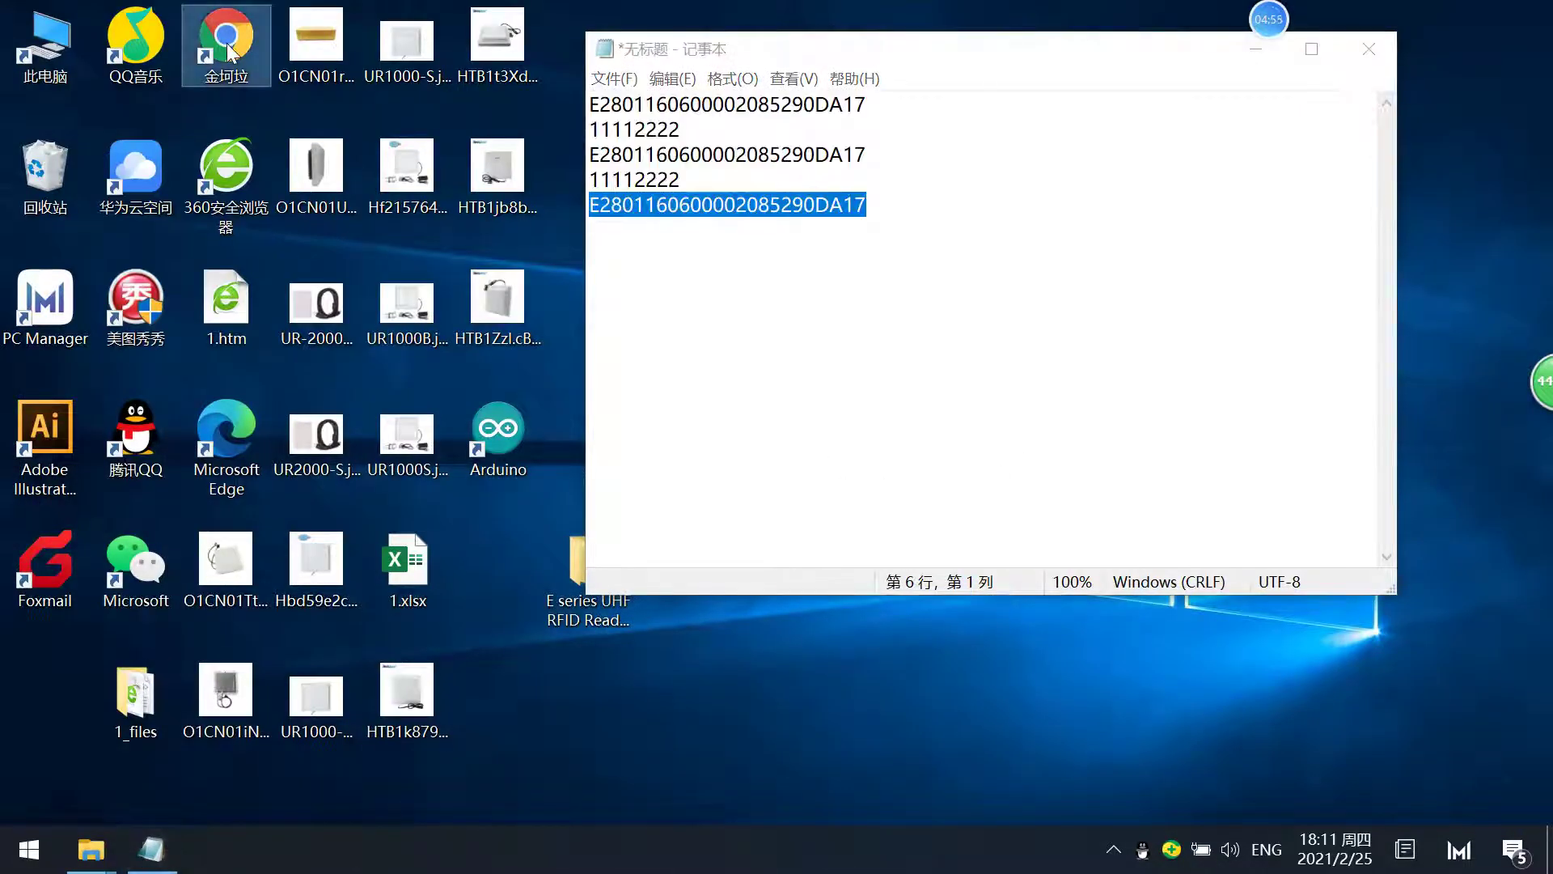
double_click(230, 51)
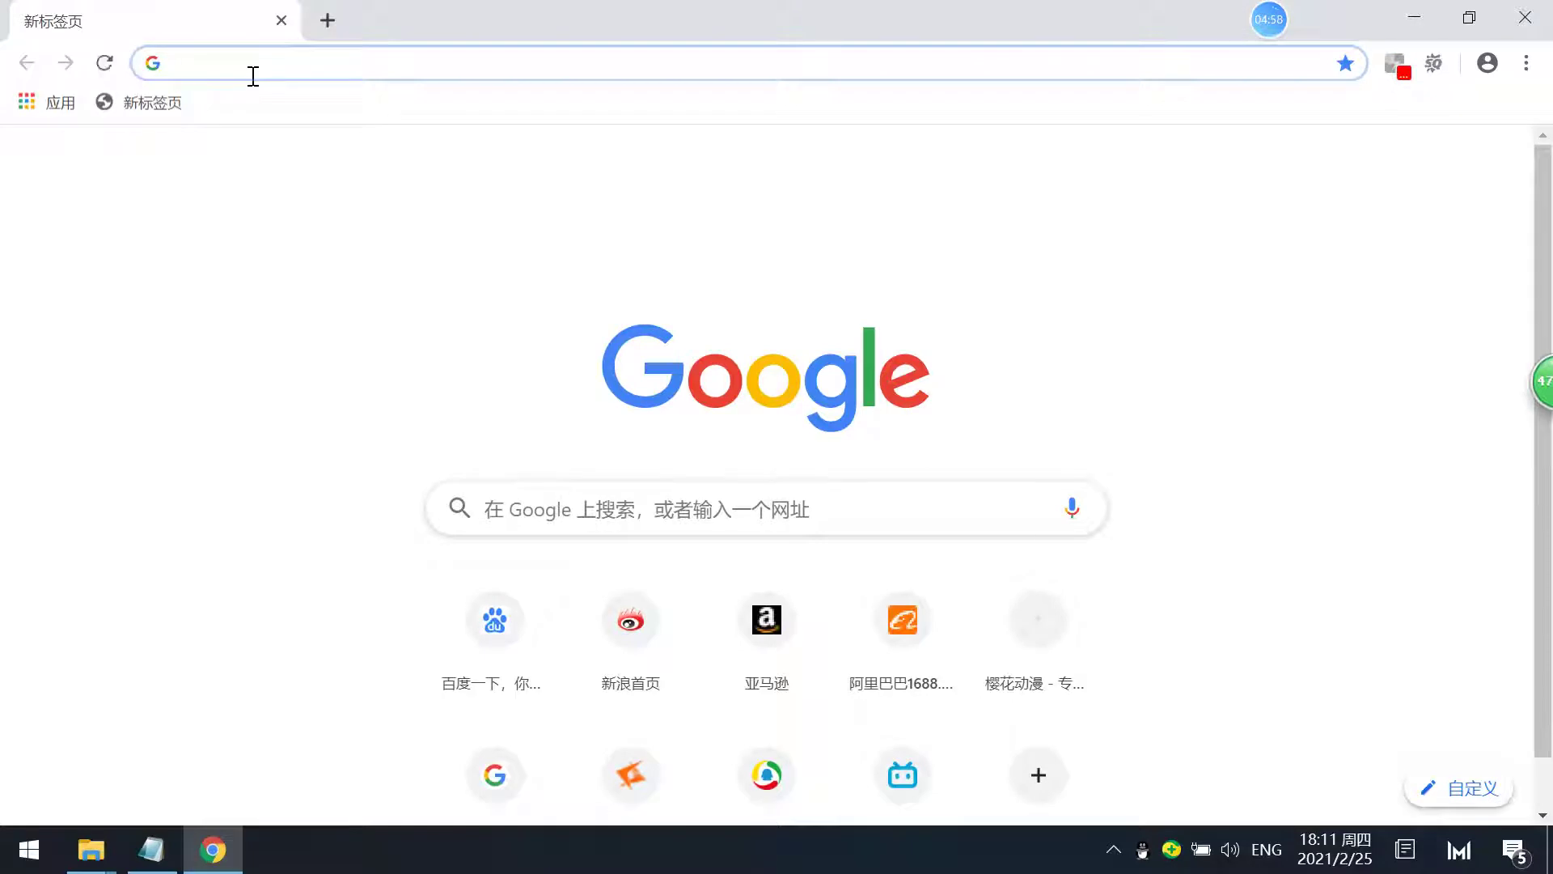
text(E2801160600002085290DA17)
key(Return)
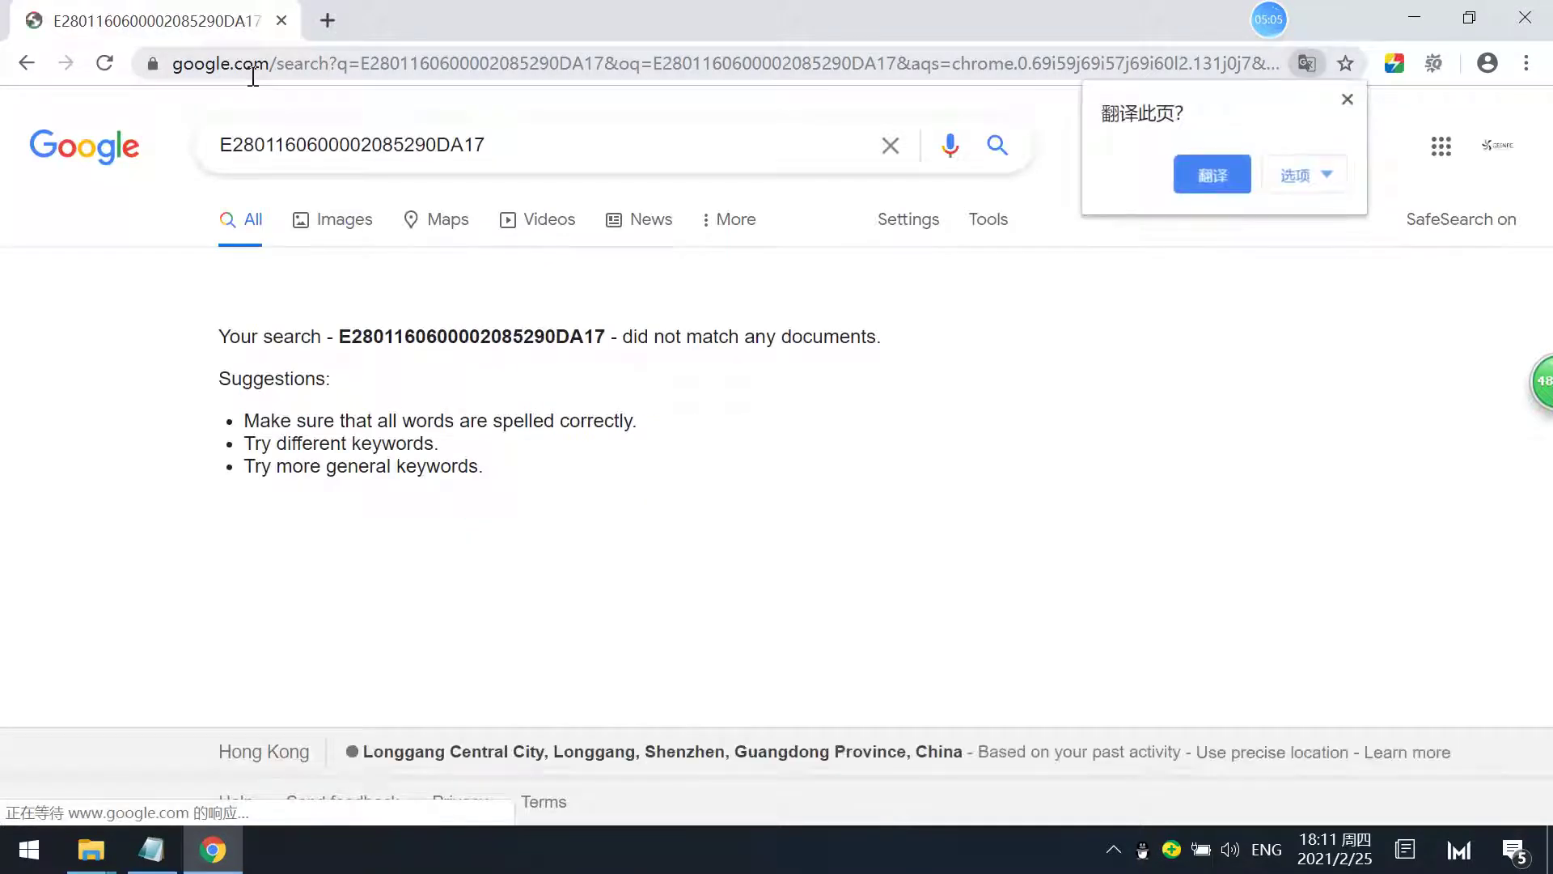
drag(511, 154, 209, 145)
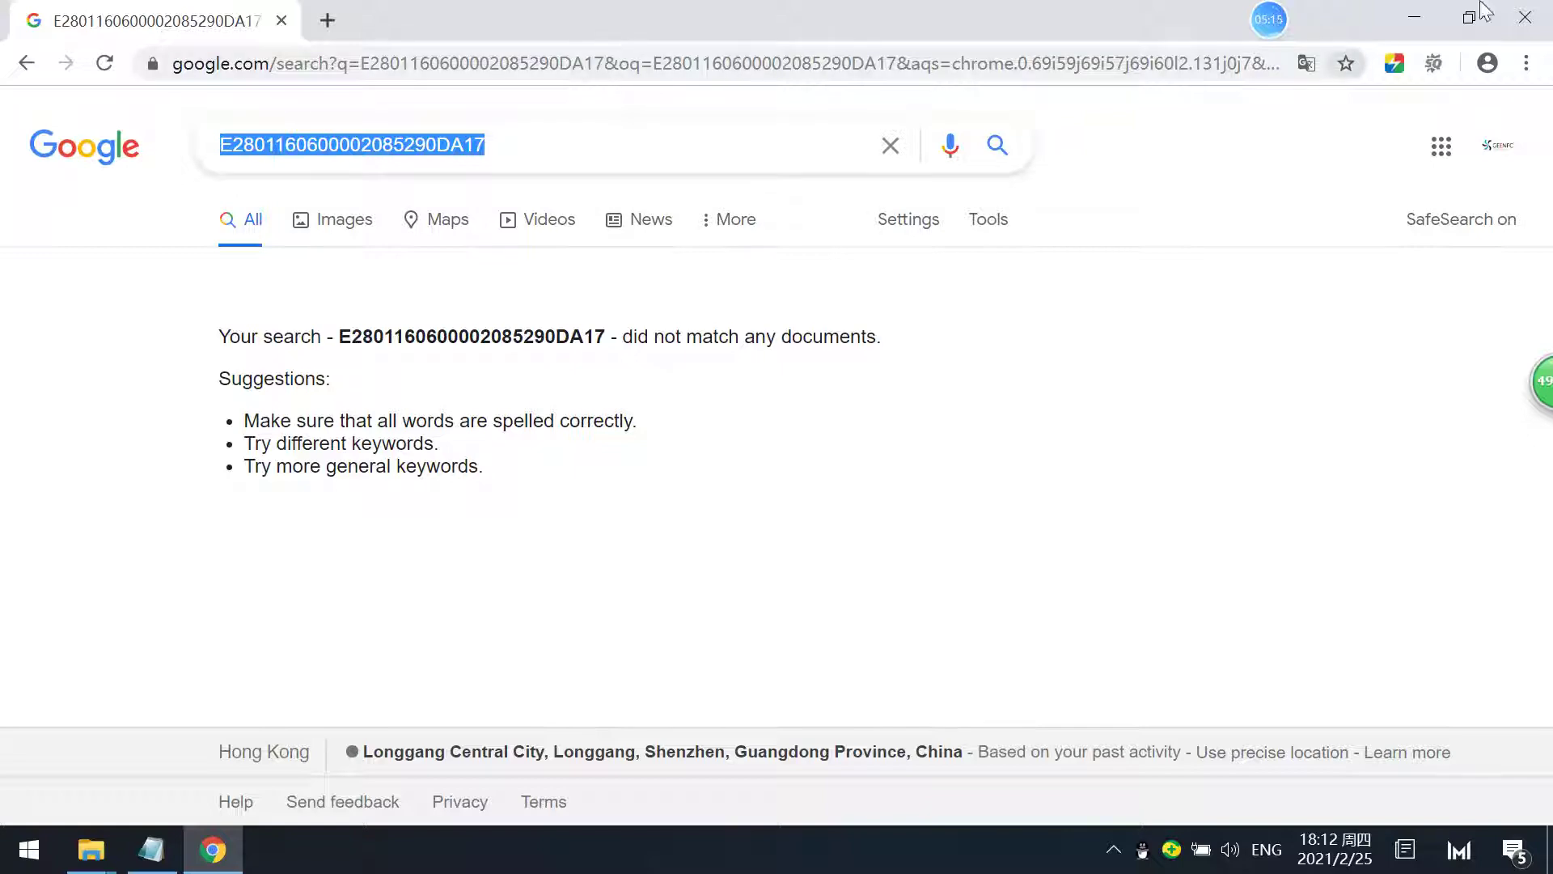
click(1525, 17)
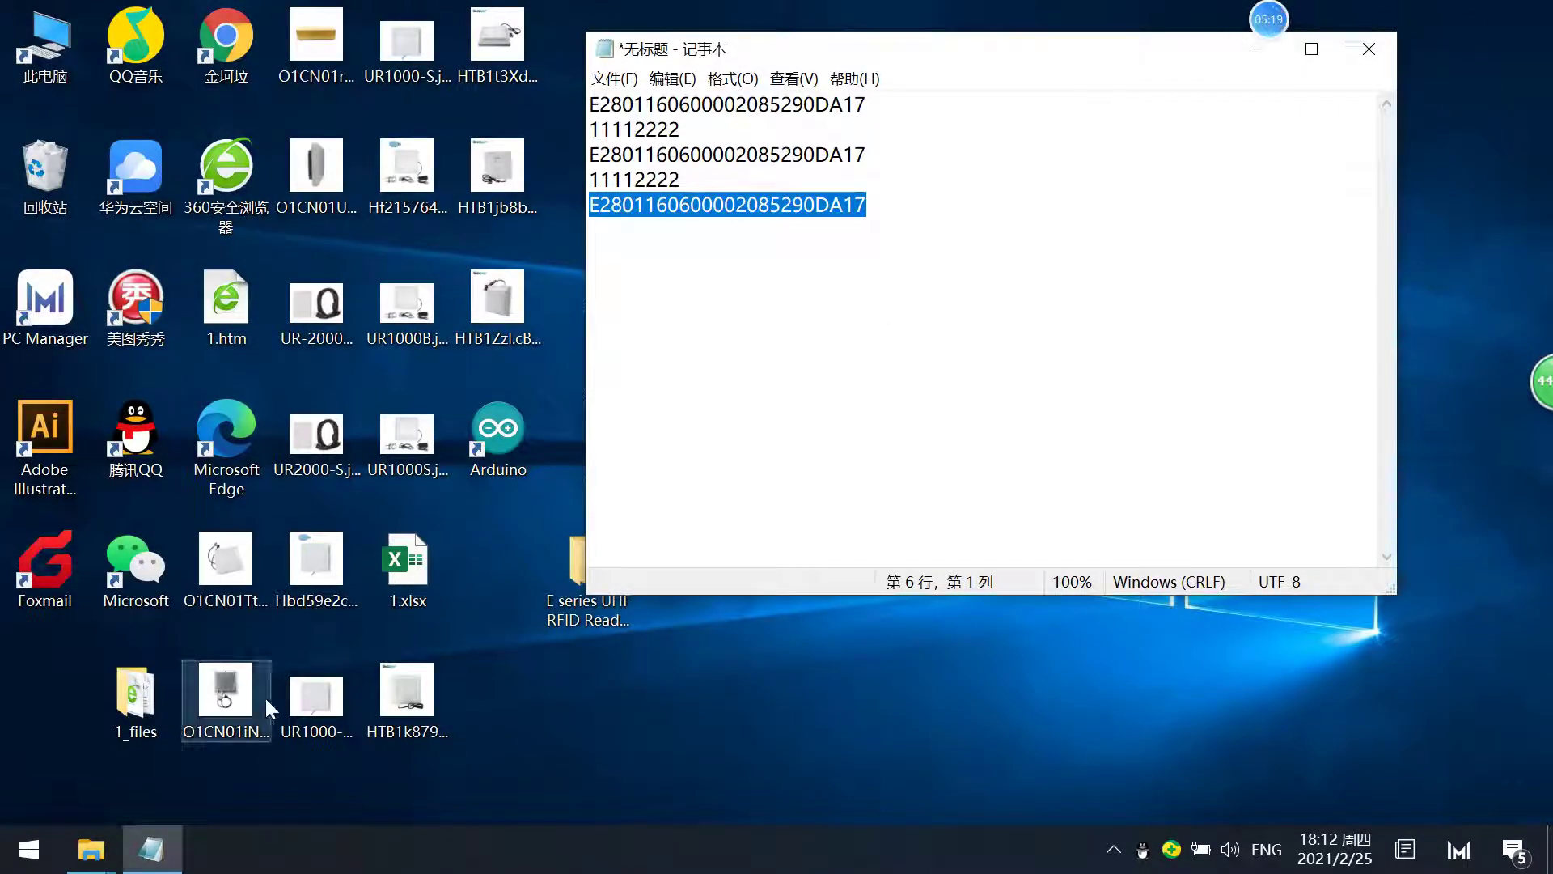
Launch ReaderSoft from the ReaderSoftV3.3 folder and connect to the reader over USB.
mouse_move(91, 849)
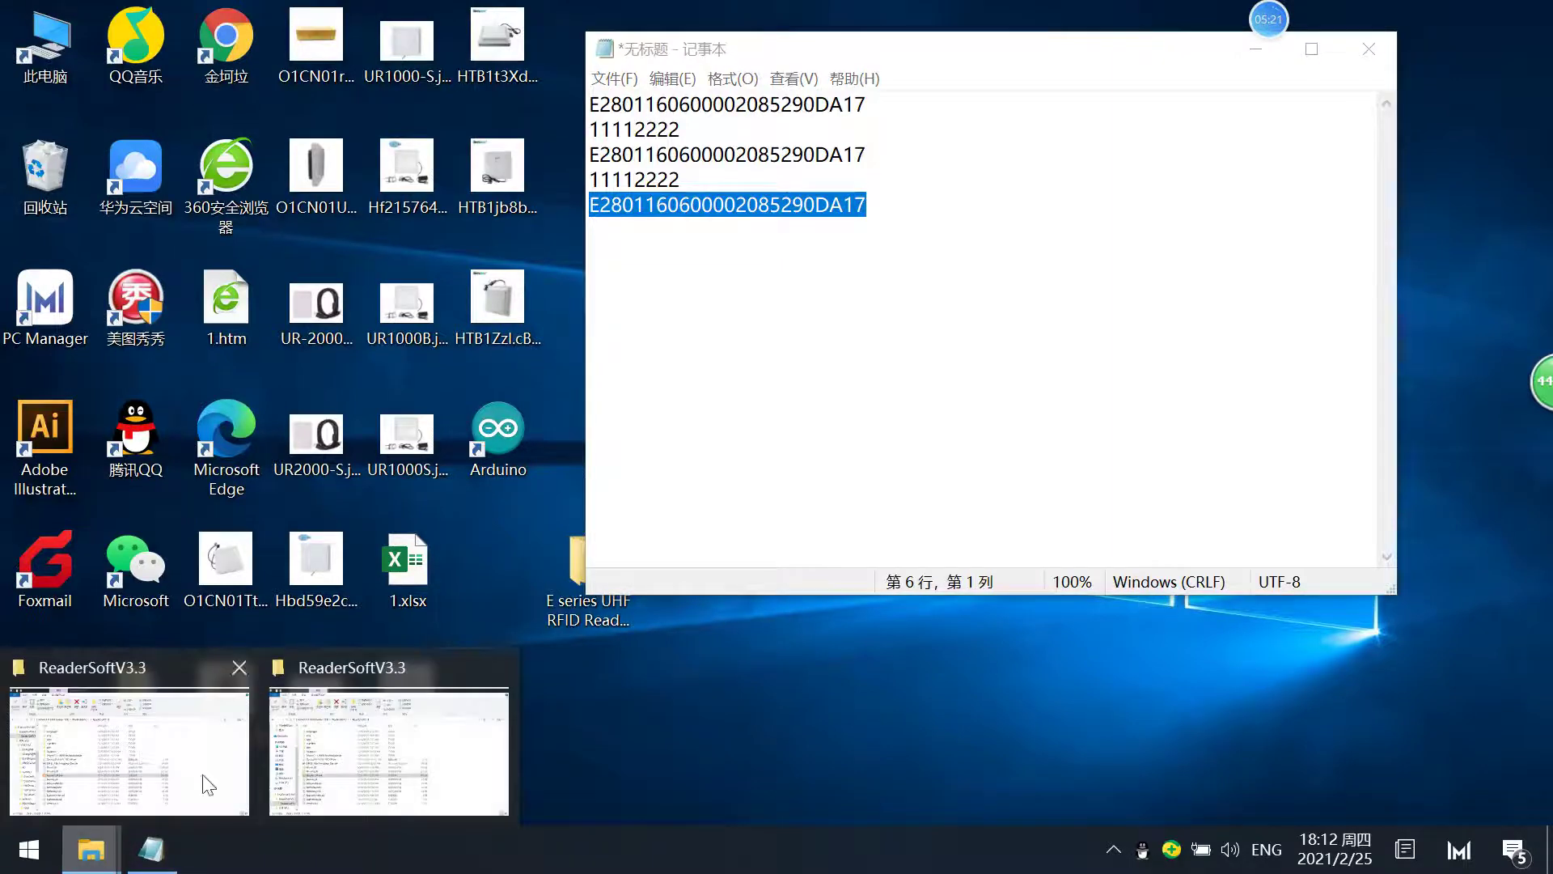
click(326, 742)
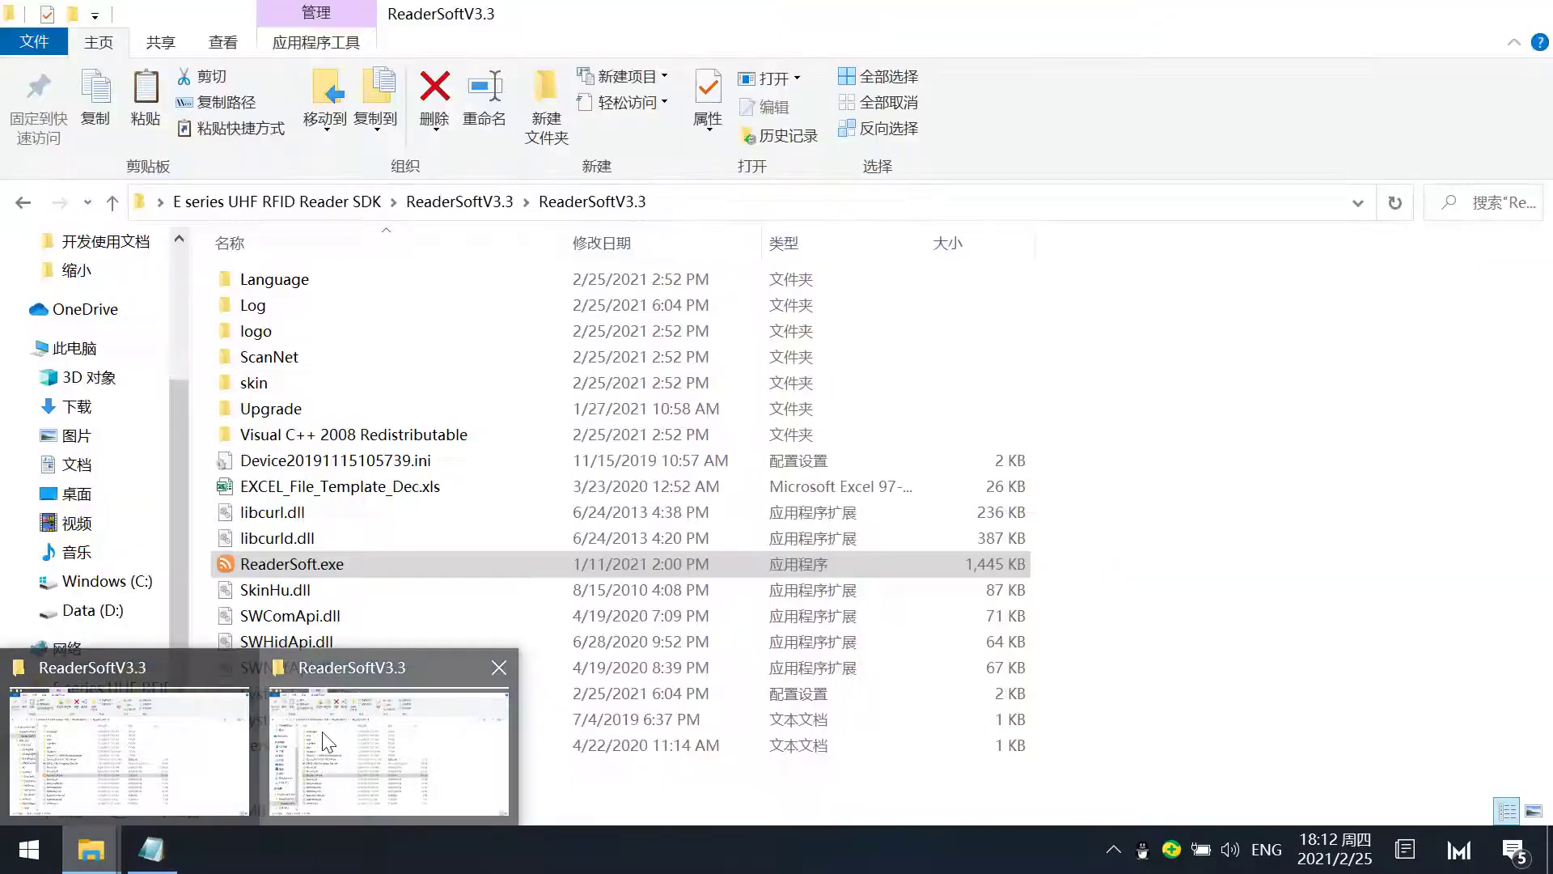
double_click(386, 570)
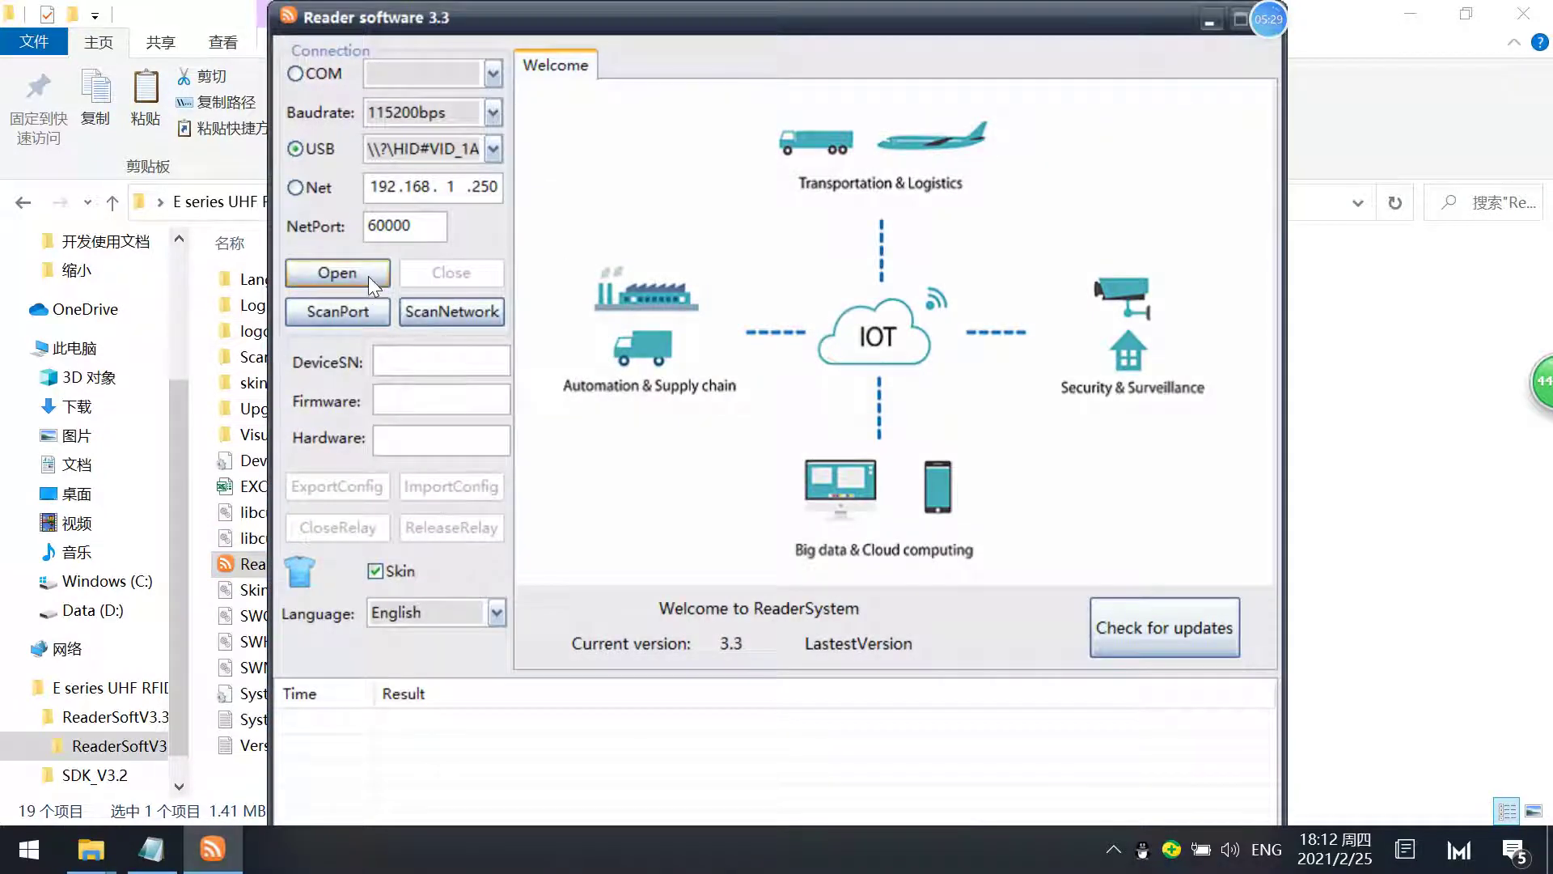
click(367, 274)
Set the interface to USB and work mode to AnswerMode, and write them to the reader.
click(760, 194)
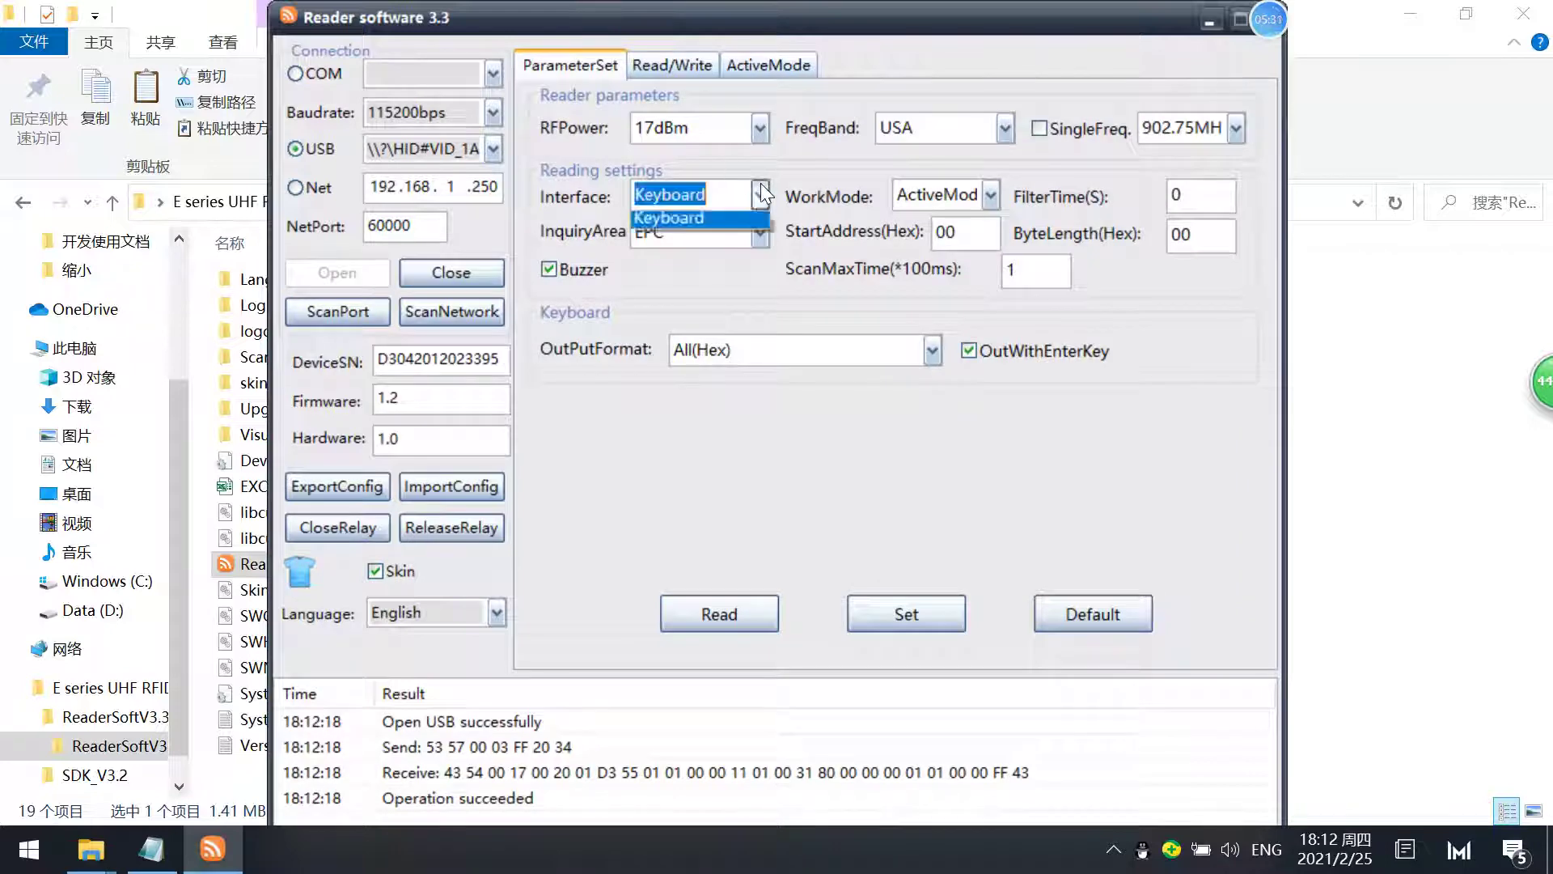
click(692, 221)
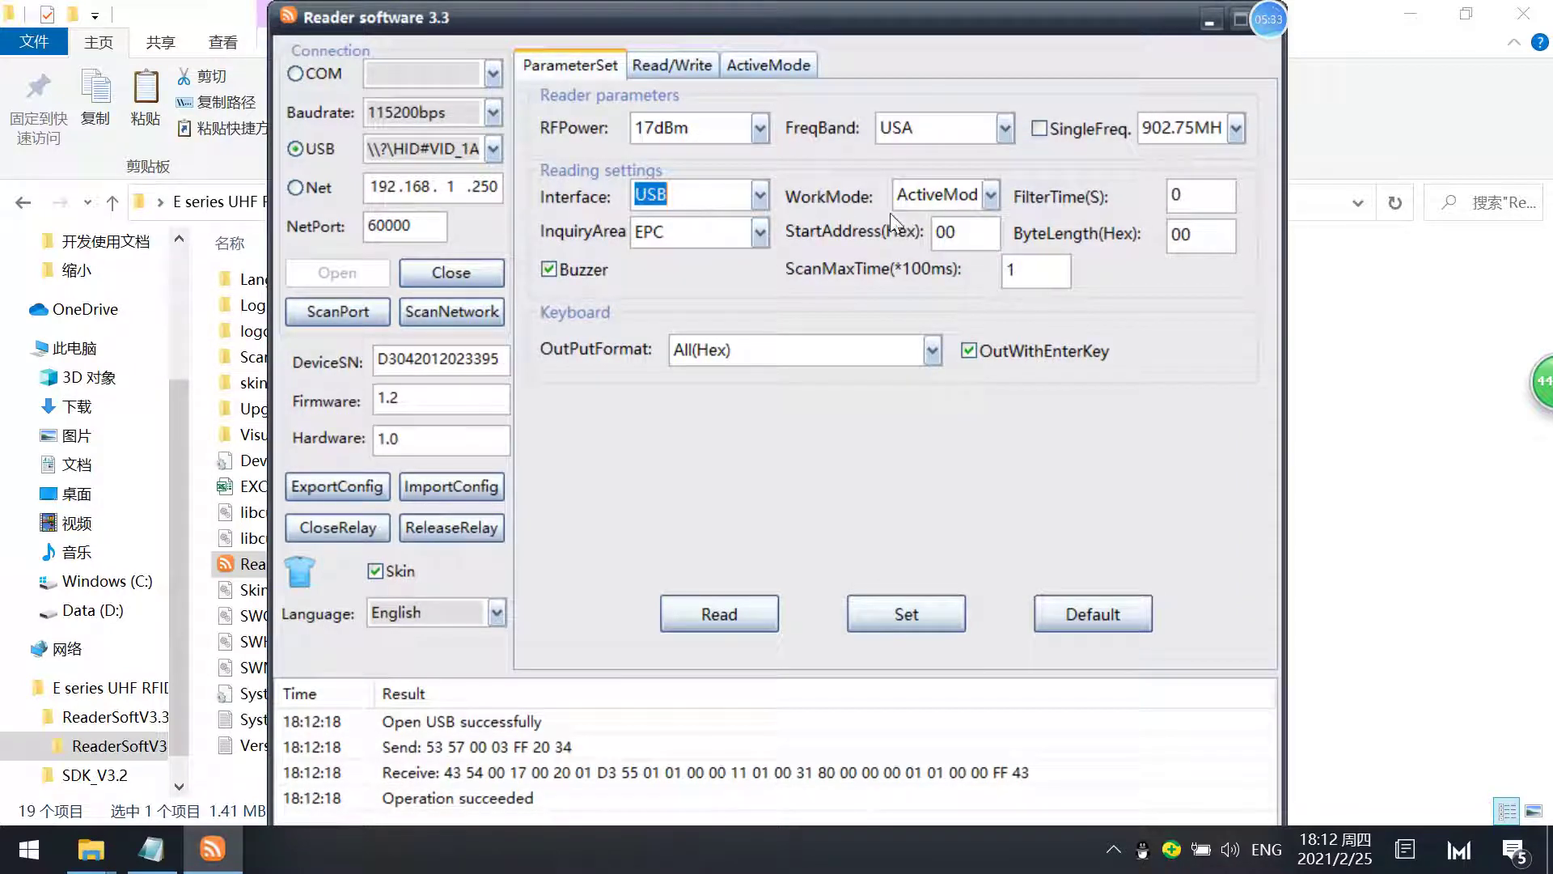
click(992, 197)
click(972, 224)
click(884, 606)
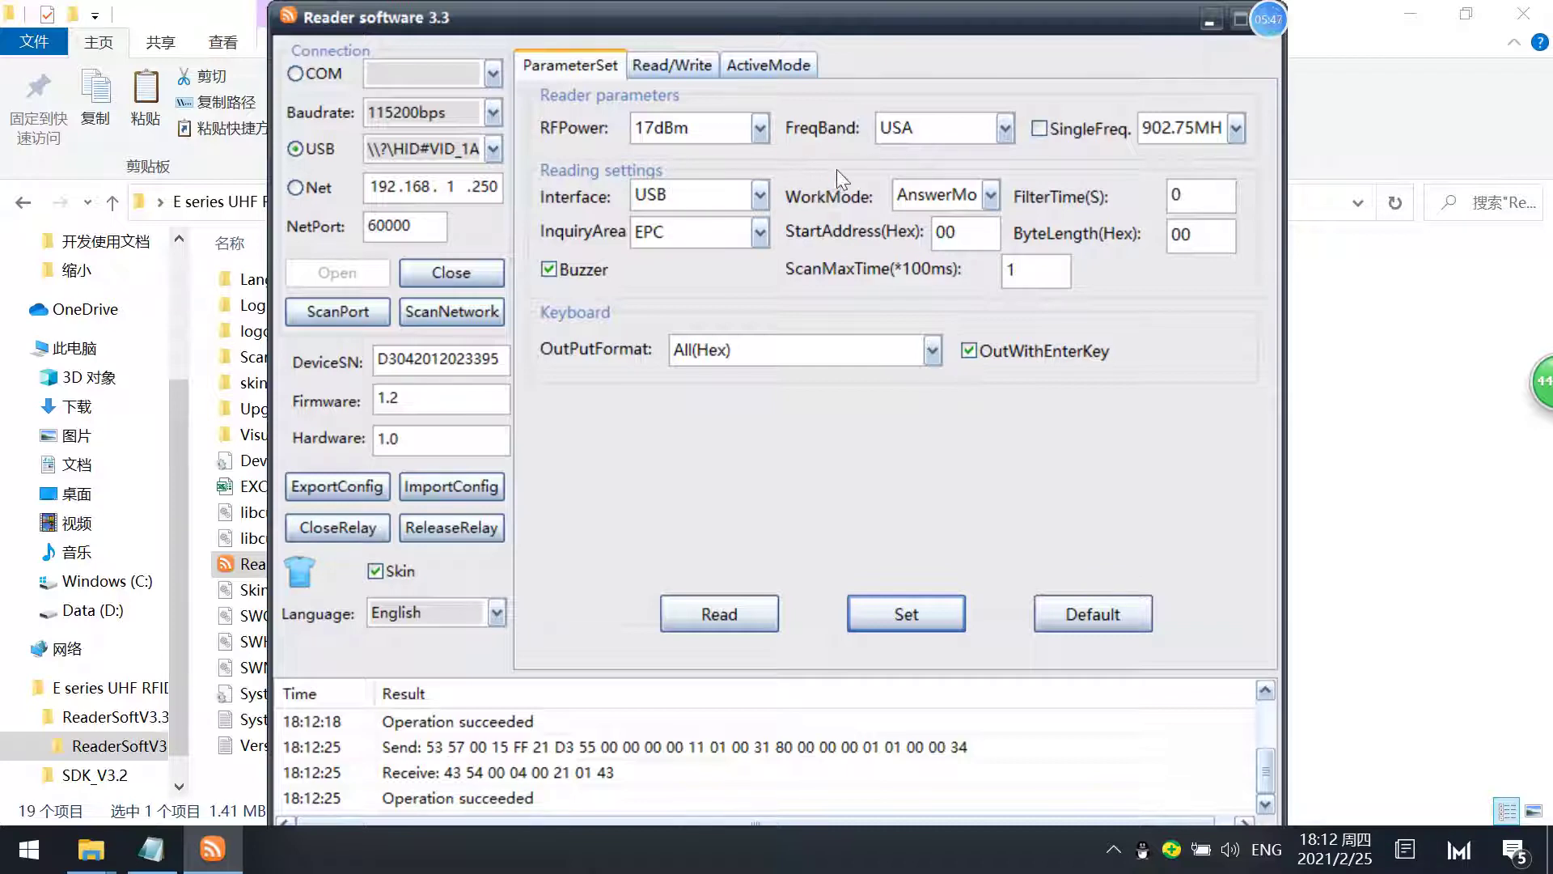
click(687, 62)
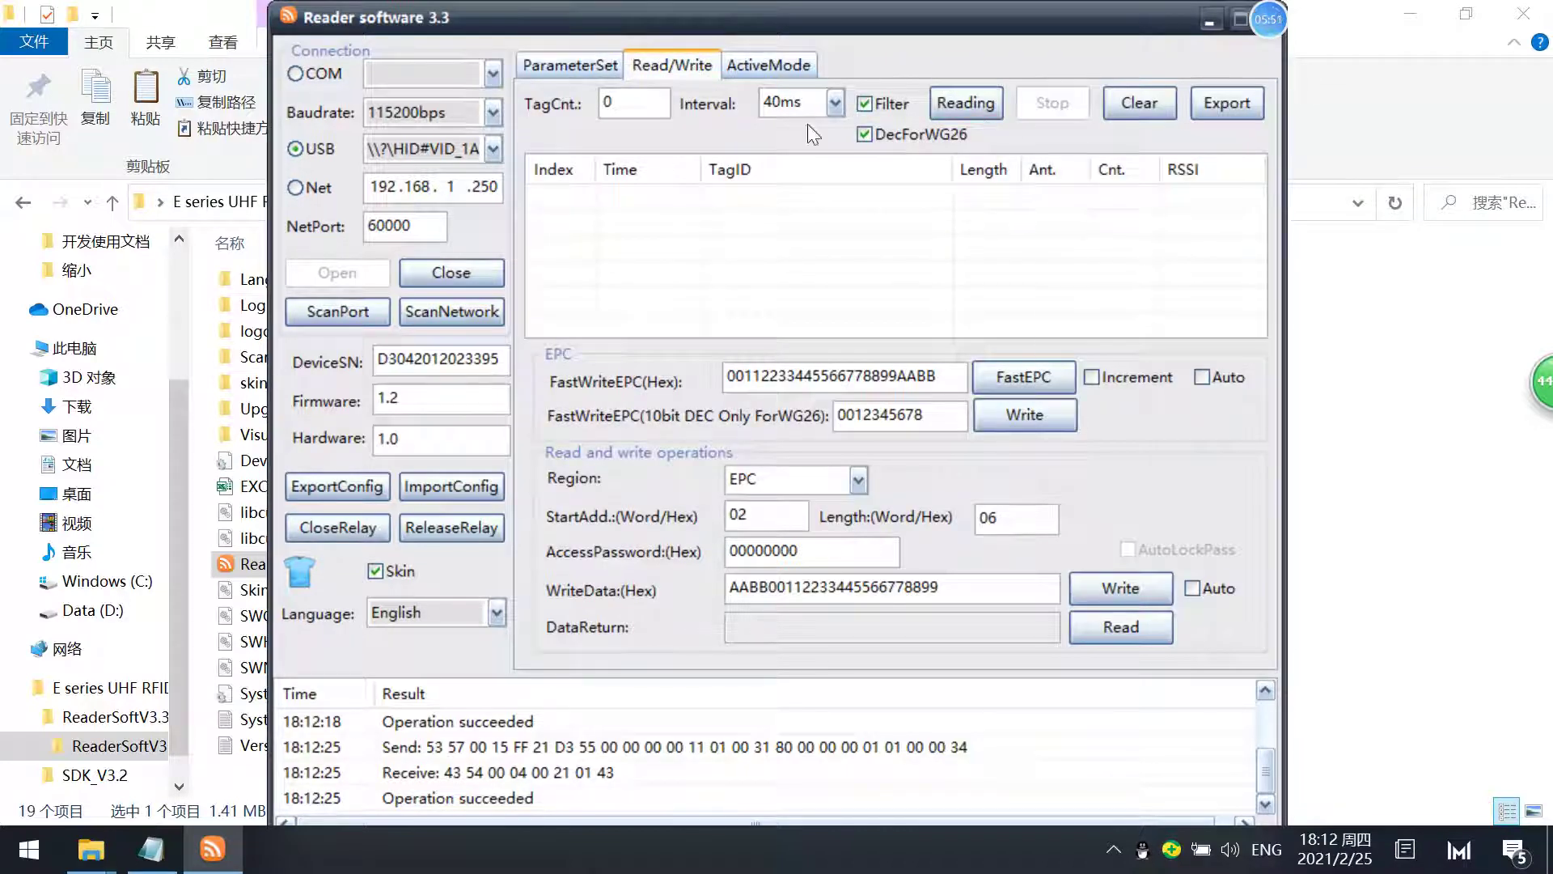
click(581, 67)
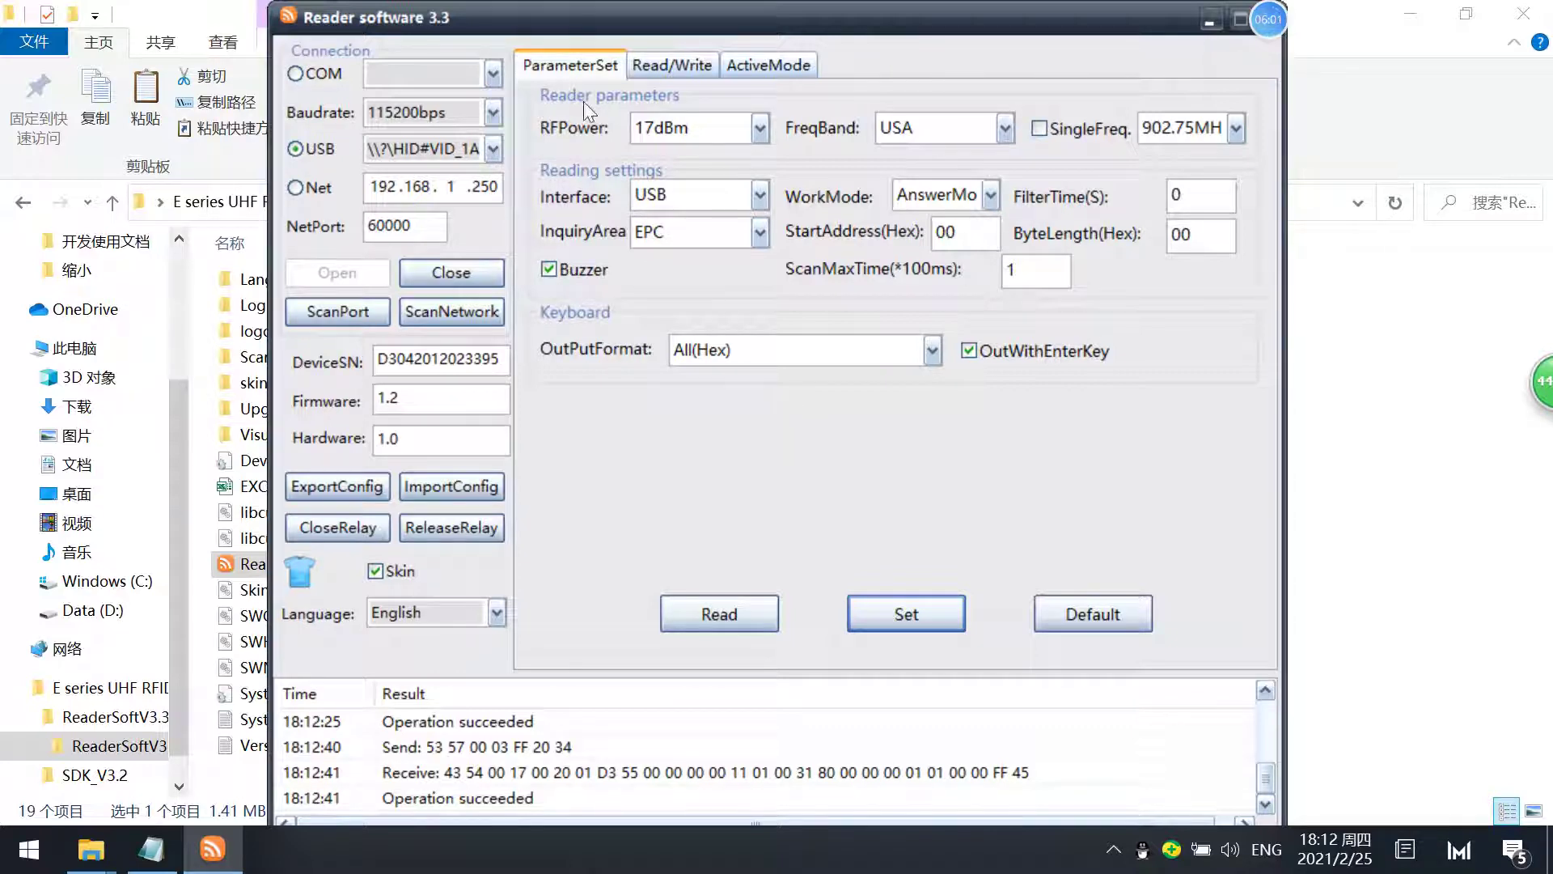
click(680, 73)
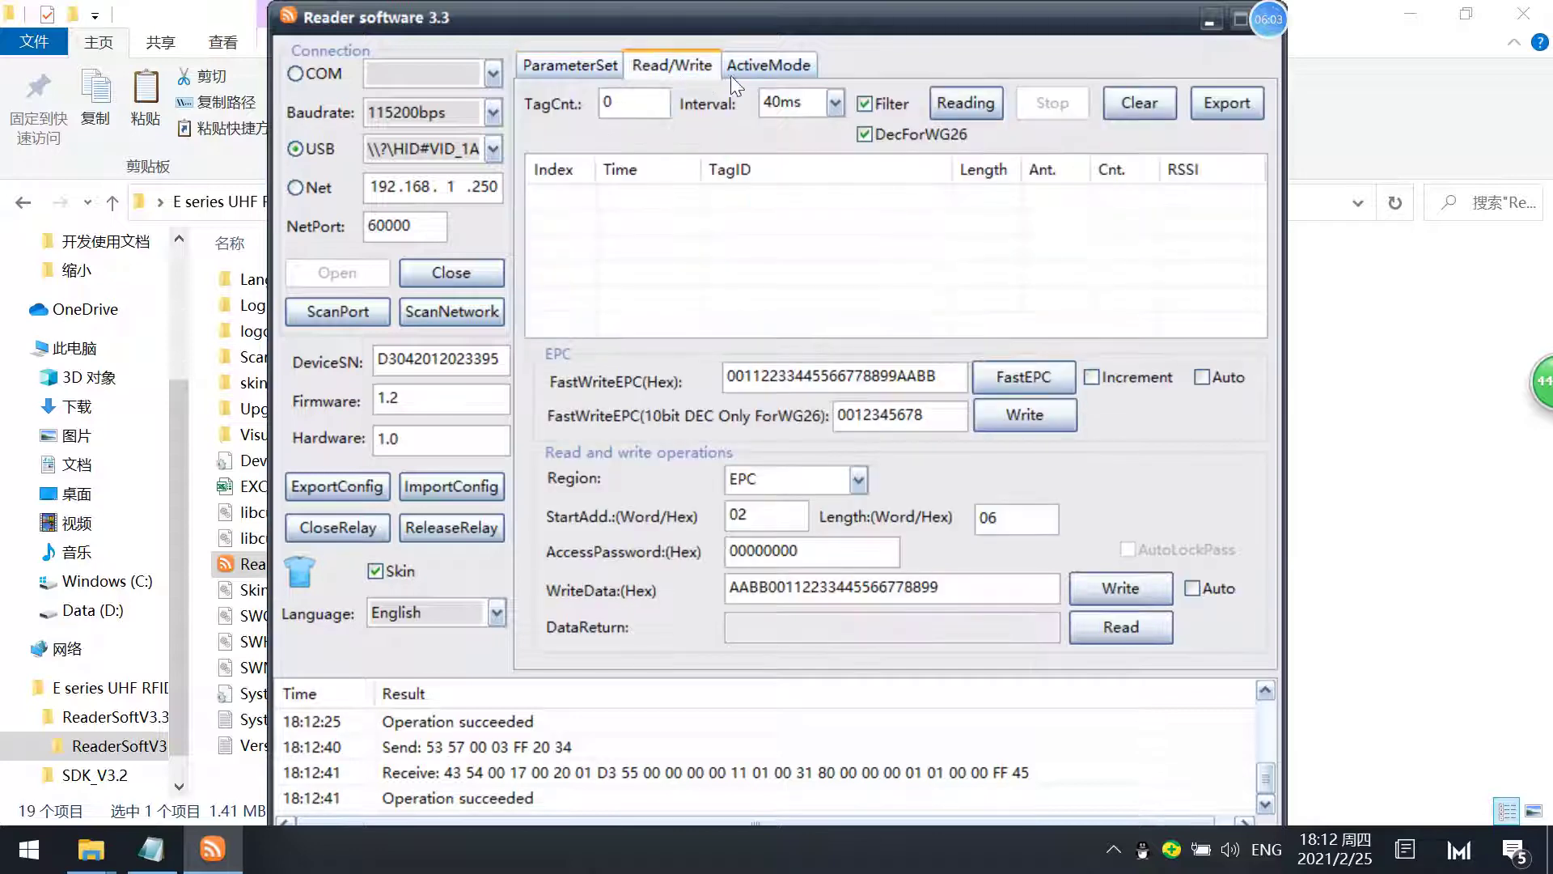
click(751, 75)
click(688, 71)
click(578, 63)
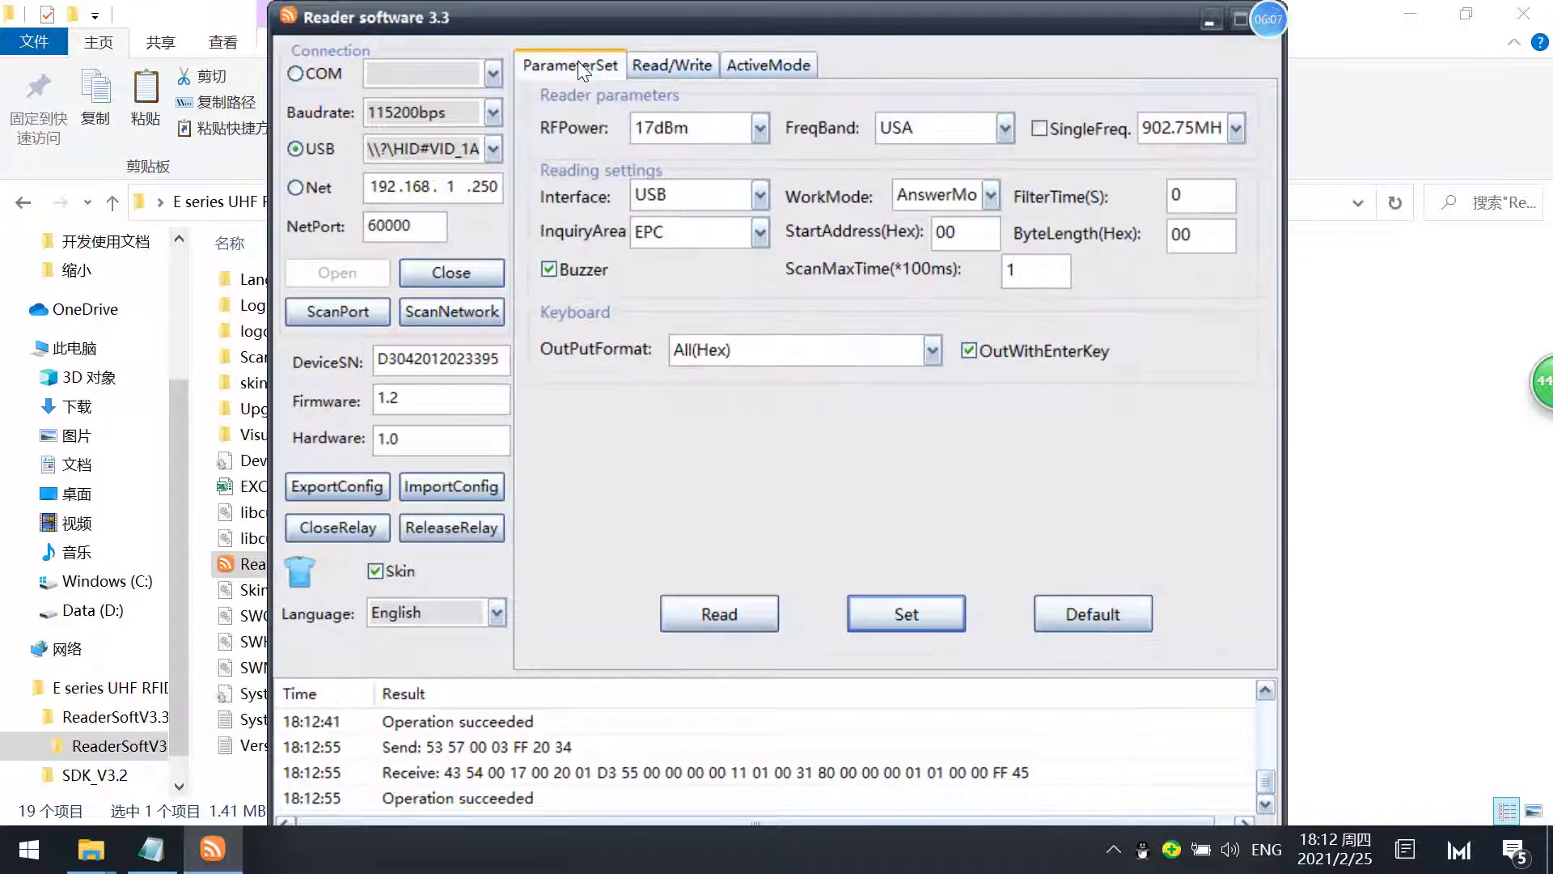